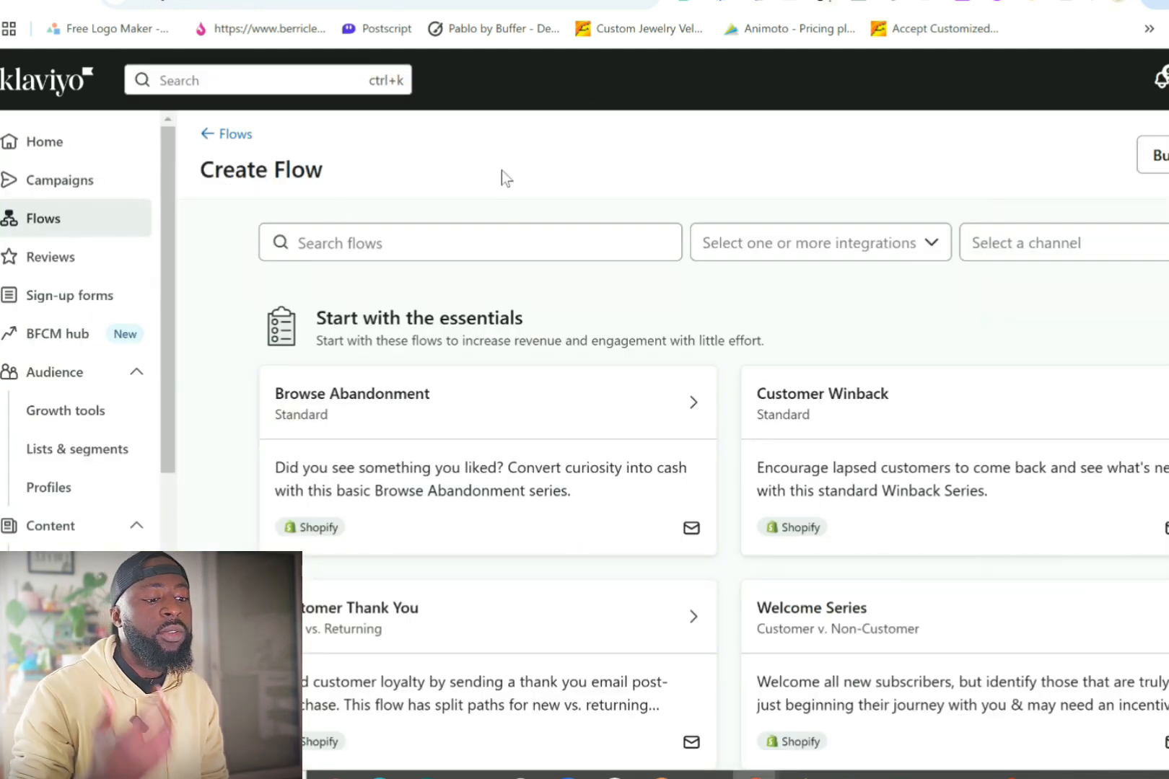
Step: Search the flow templates for 'dela' and open the Delayed Fulfillment flow
click(503, 257)
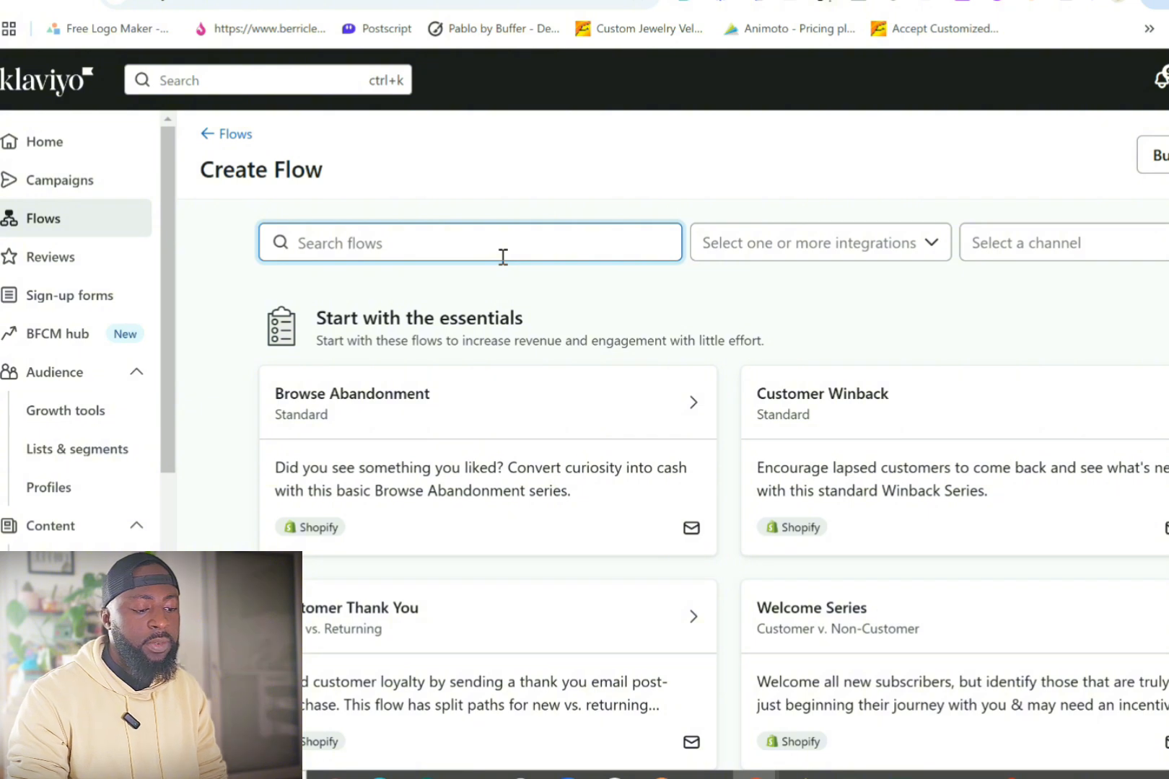
text(delat)
key(BackSpace)
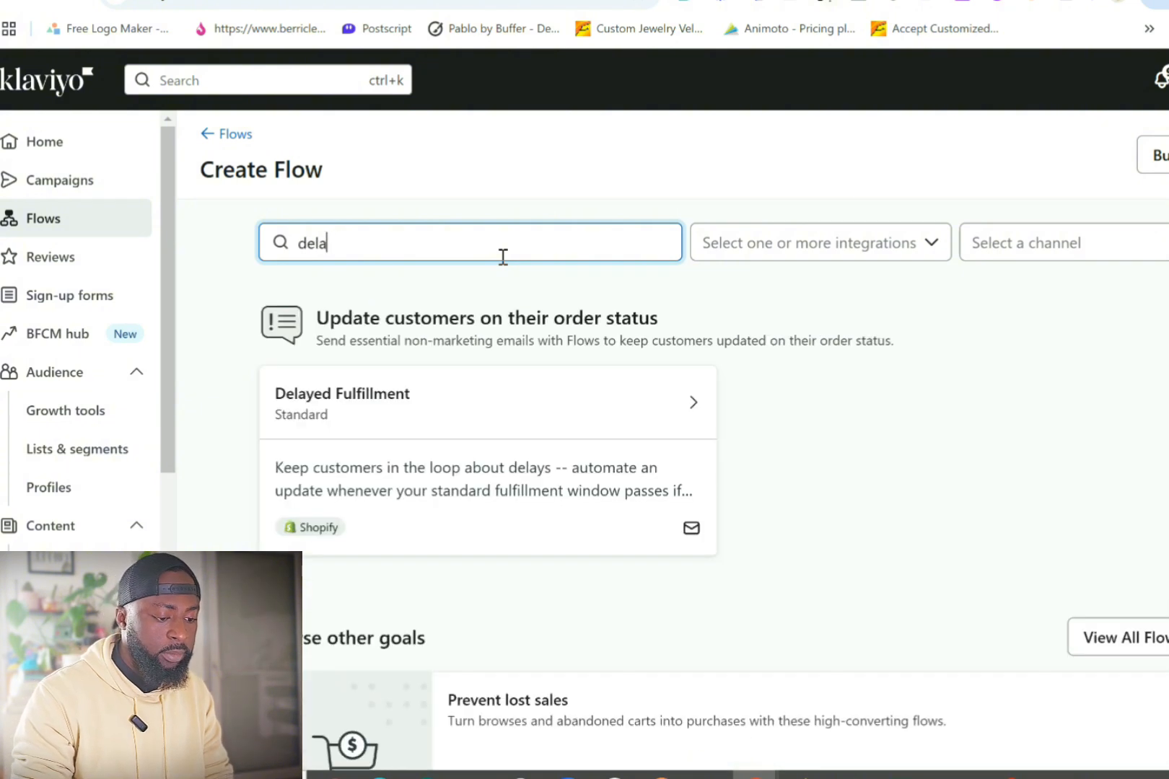
click(554, 399)
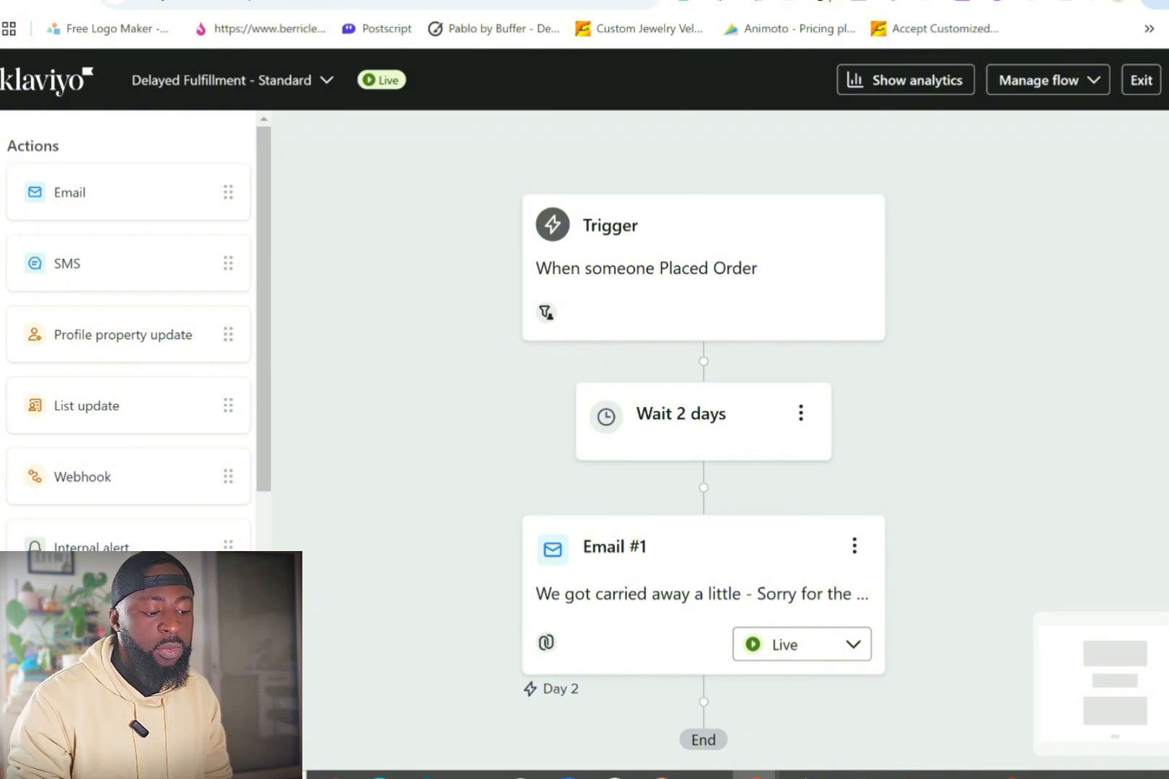
click(703, 288)
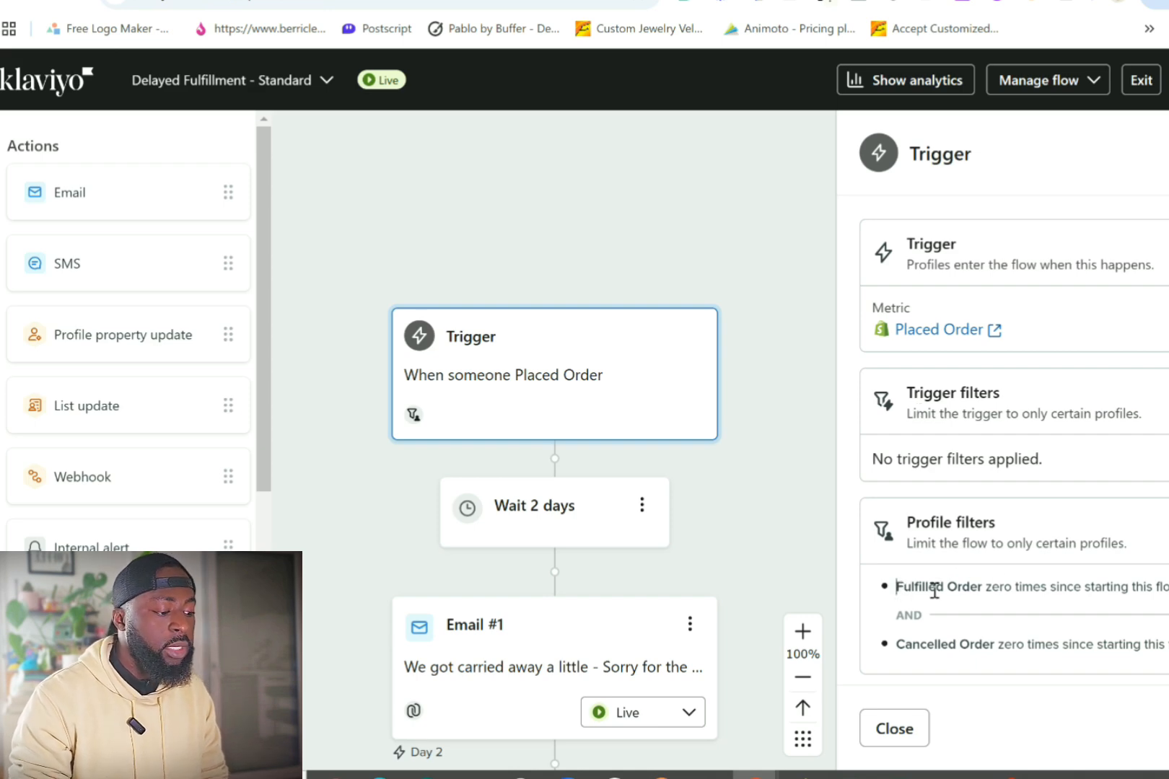
drag(934, 591, 922, 615)
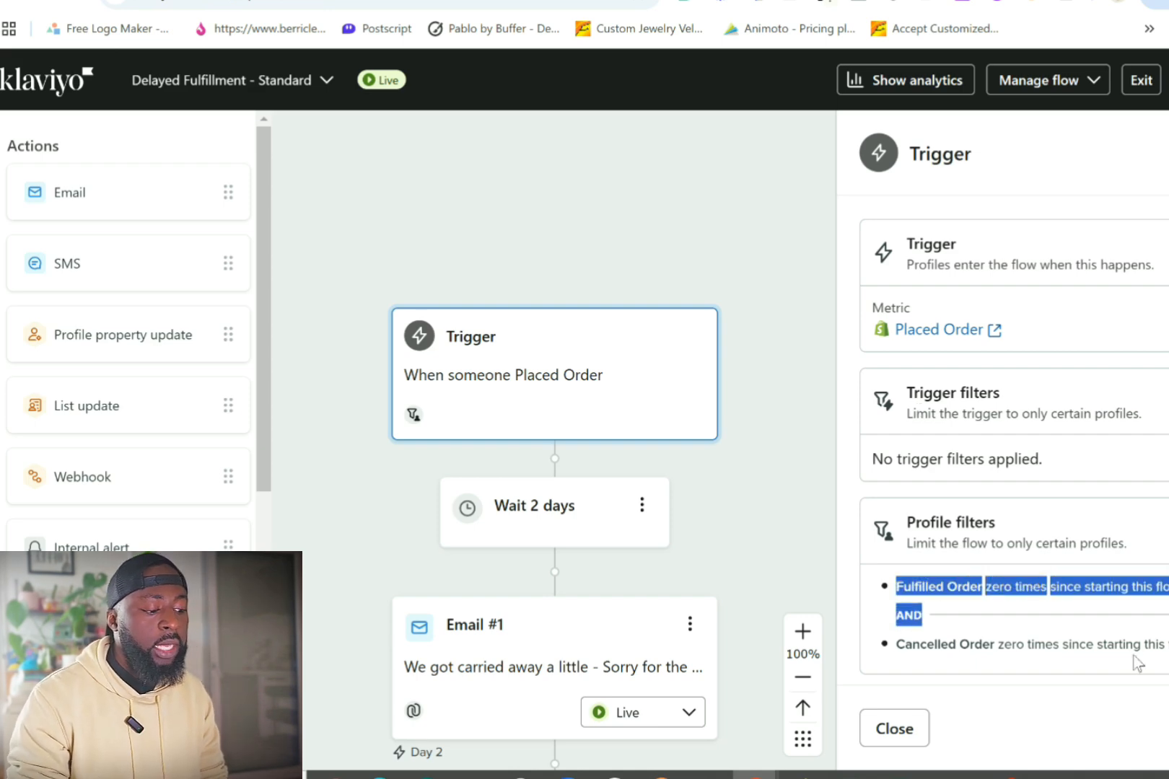
click(1138, 663)
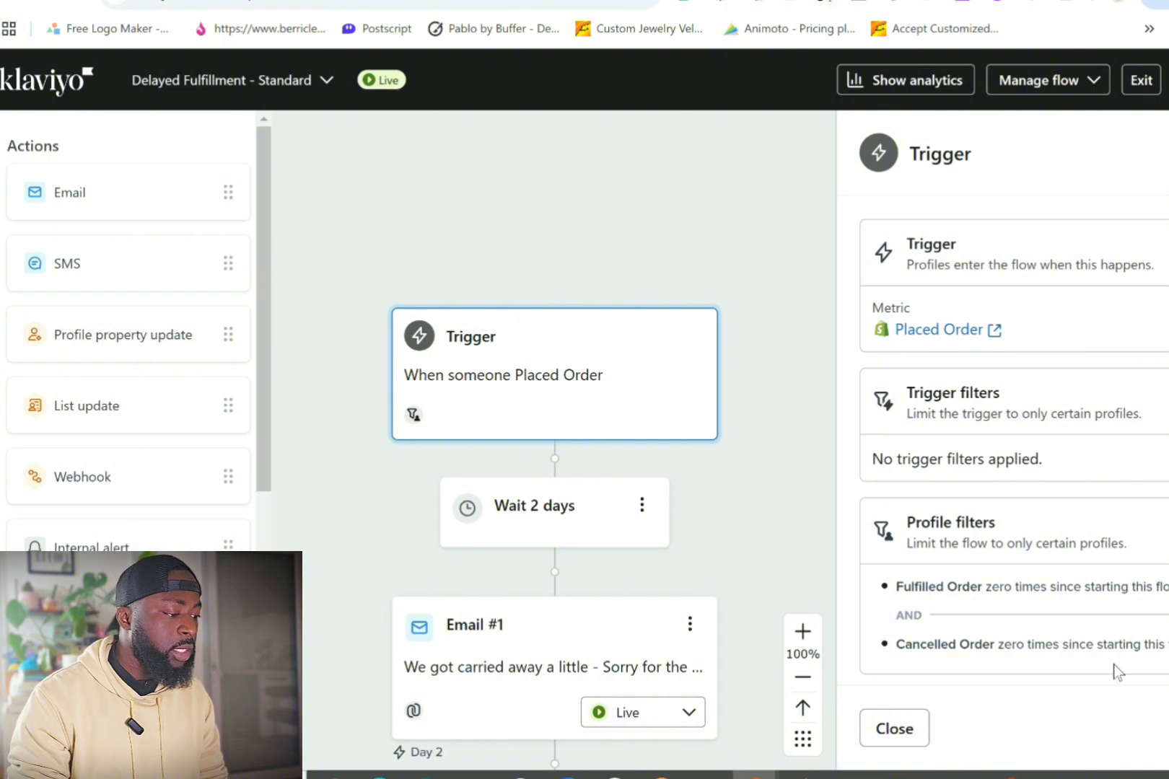
key(Escape)
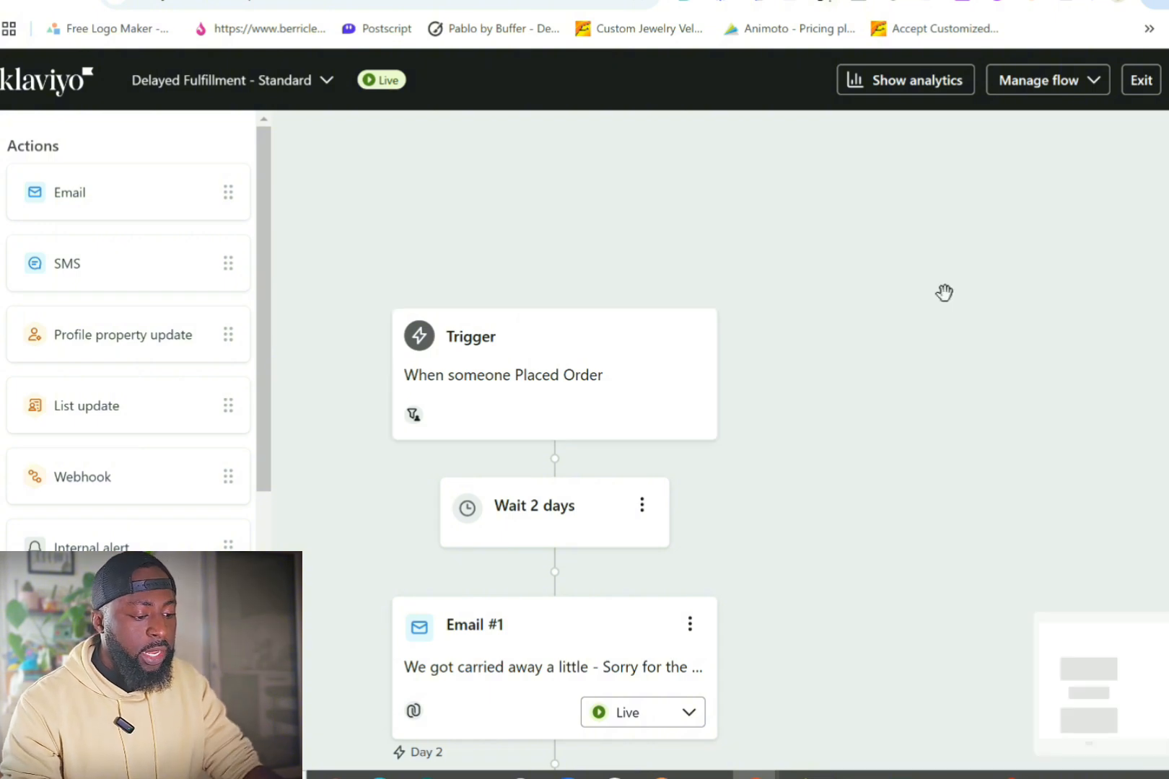
scroll(694, 478, up, 2)
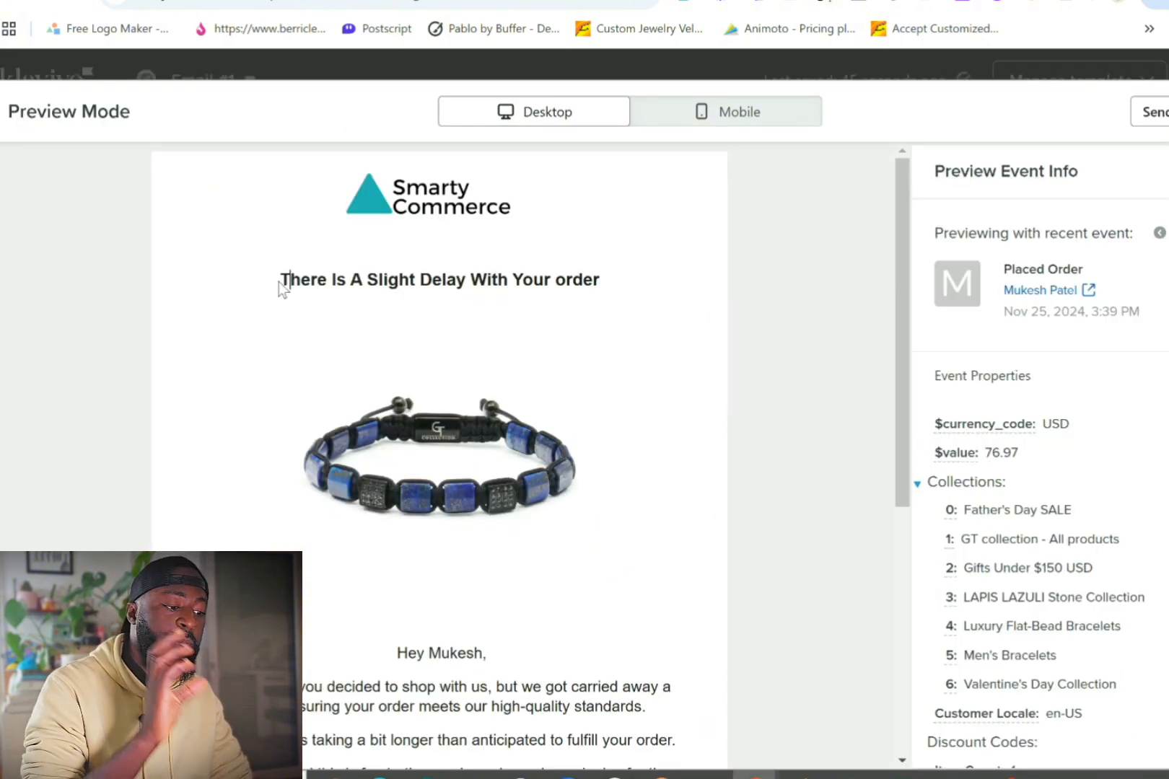
Step: Check Email #1's heading in the recent-order preview, then return to the editor
drag(280, 283, 642, 295)
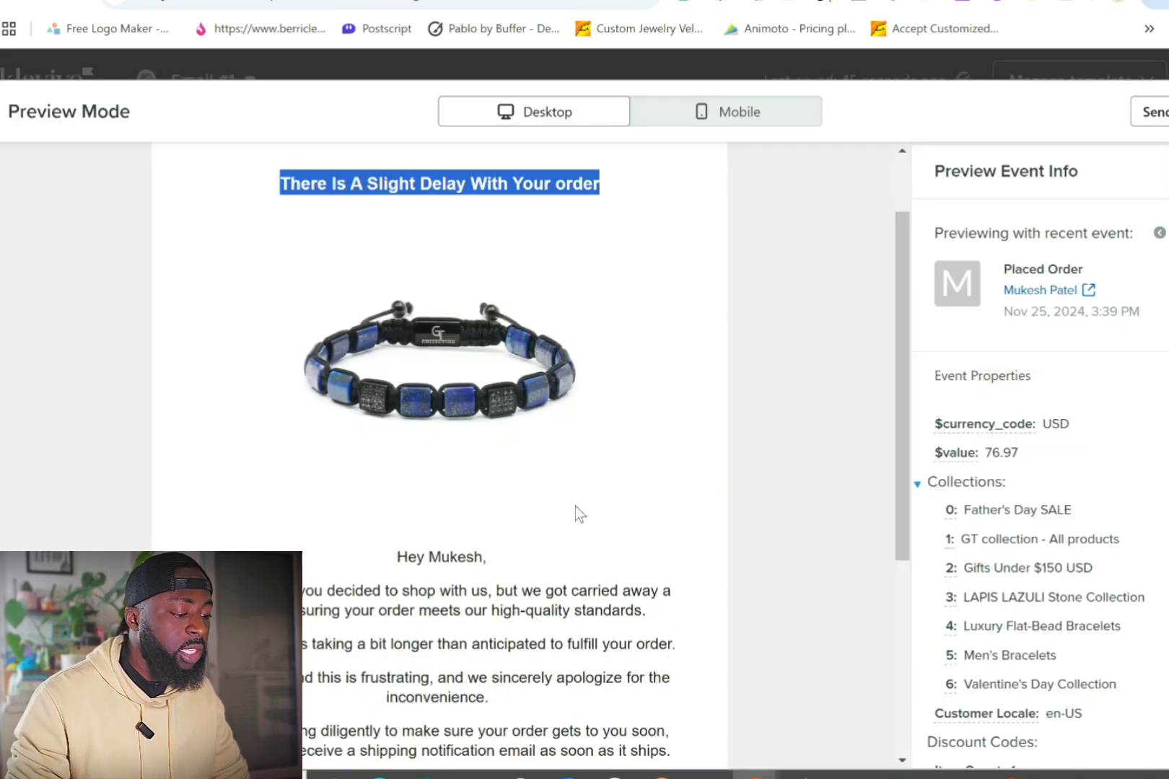
scroll(379, 363, down, 2)
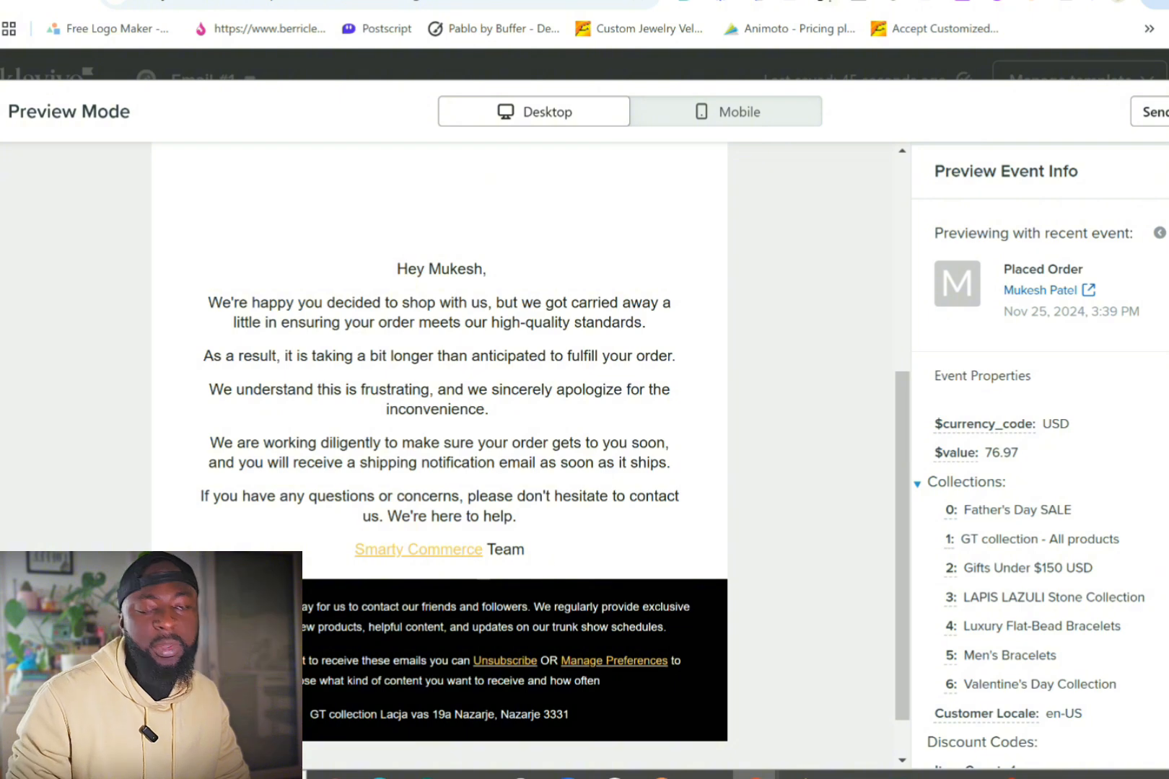
key(Escape)
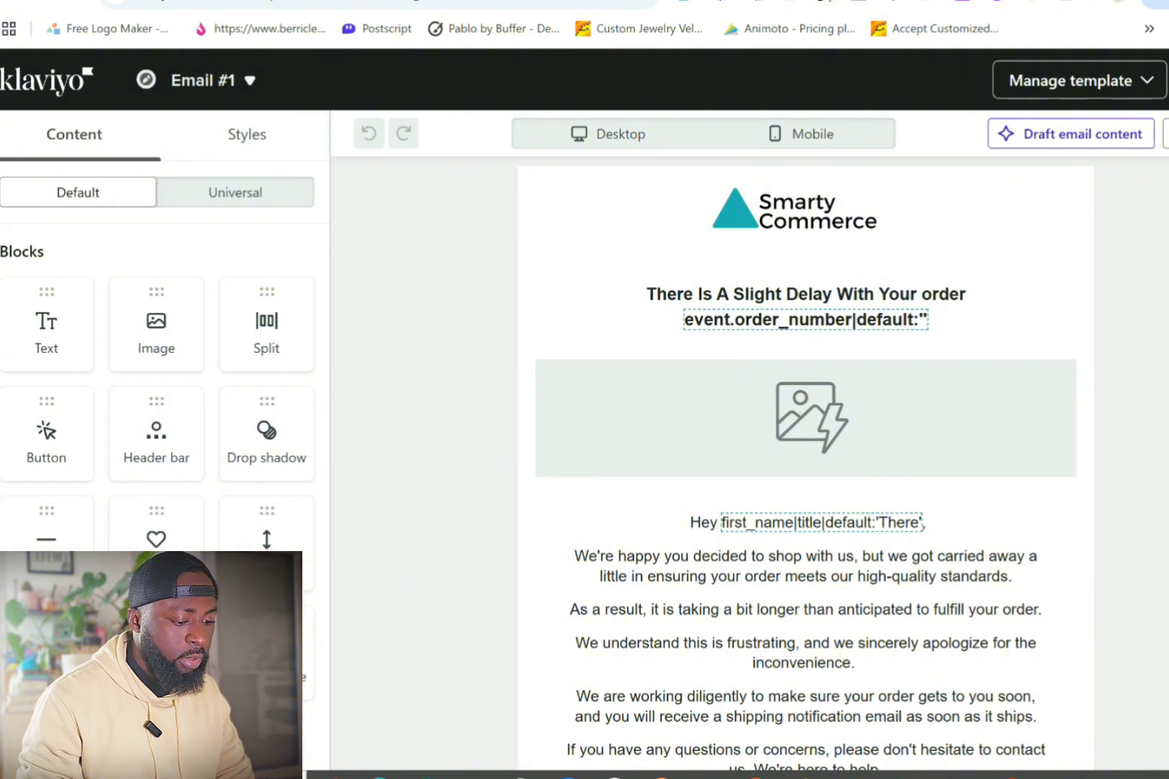
click(882, 297)
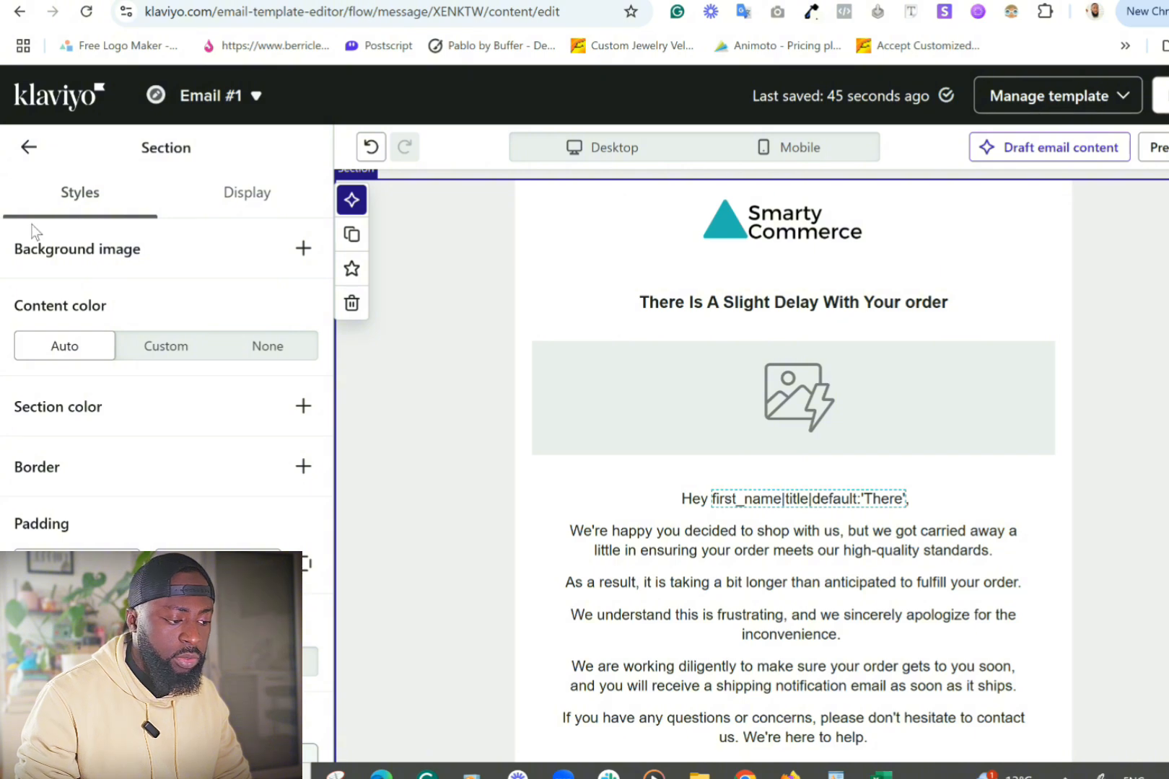
Step: Drag a Table block into the email just under the heading
click(29, 155)
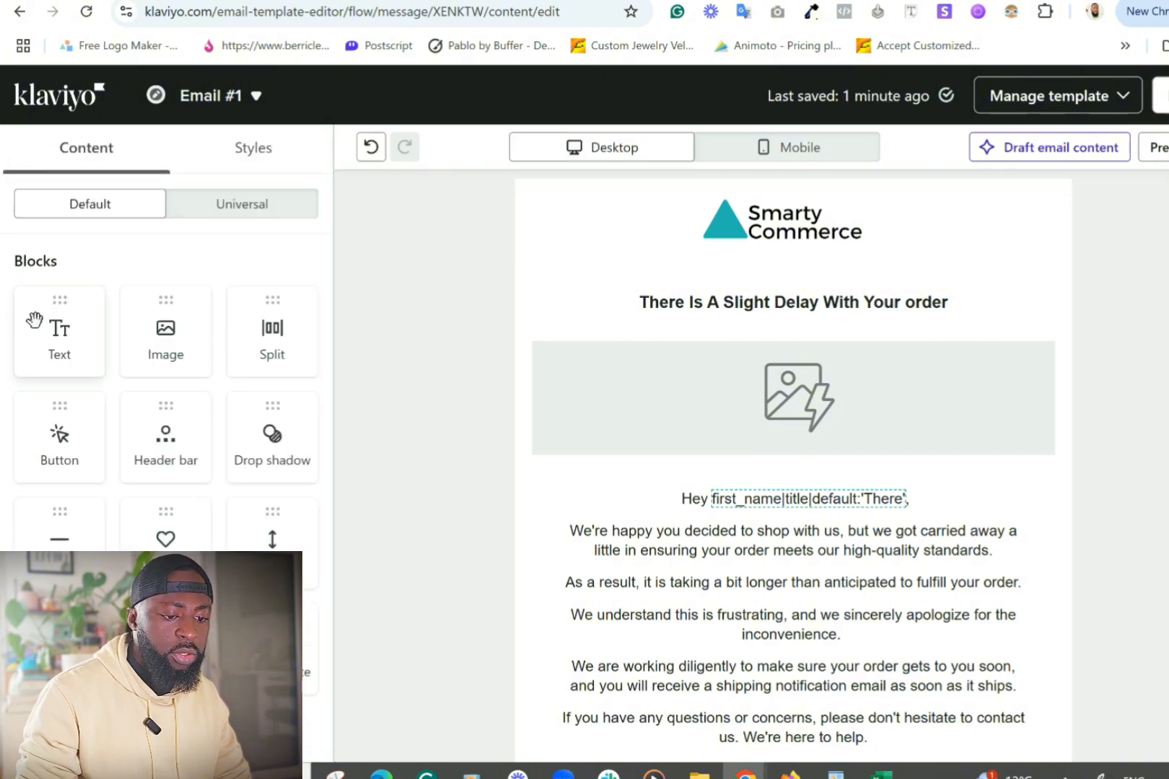
scroll(119, 451, down, 3)
drag(170, 437, 677, 378)
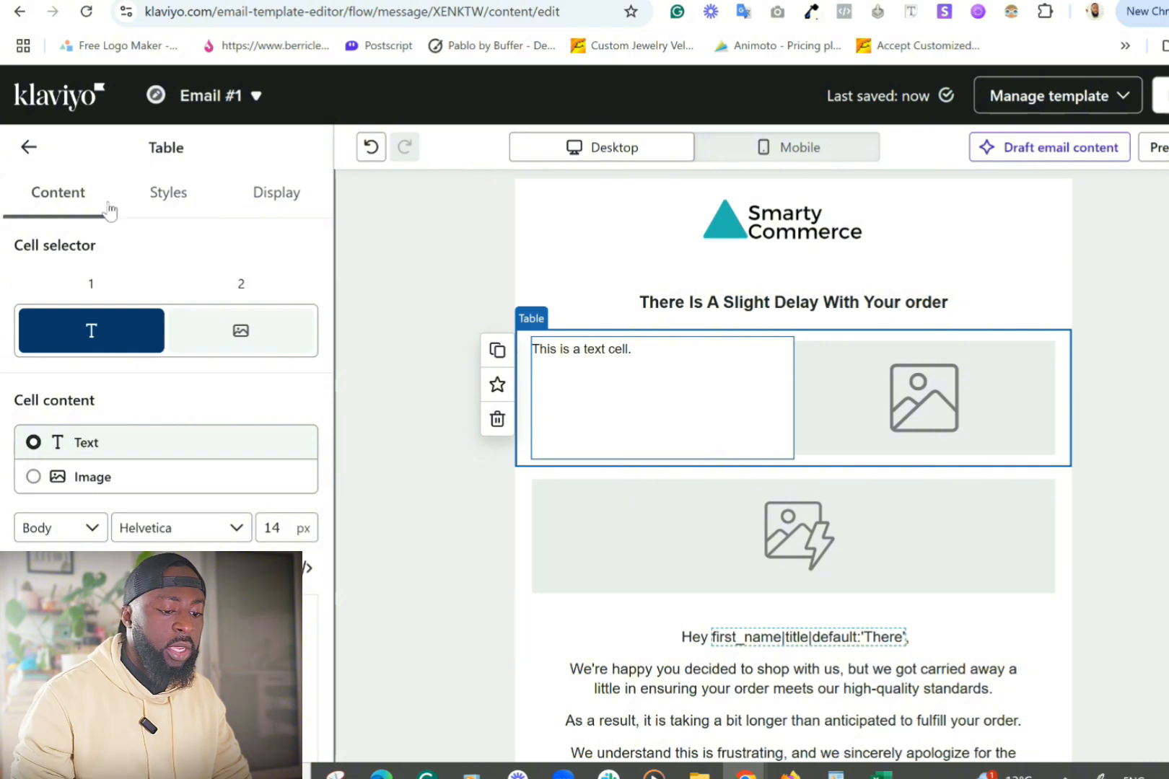
Step: Set the table's data to Dynamic, delete Column 2, and make the cell content an Image
click(166, 198)
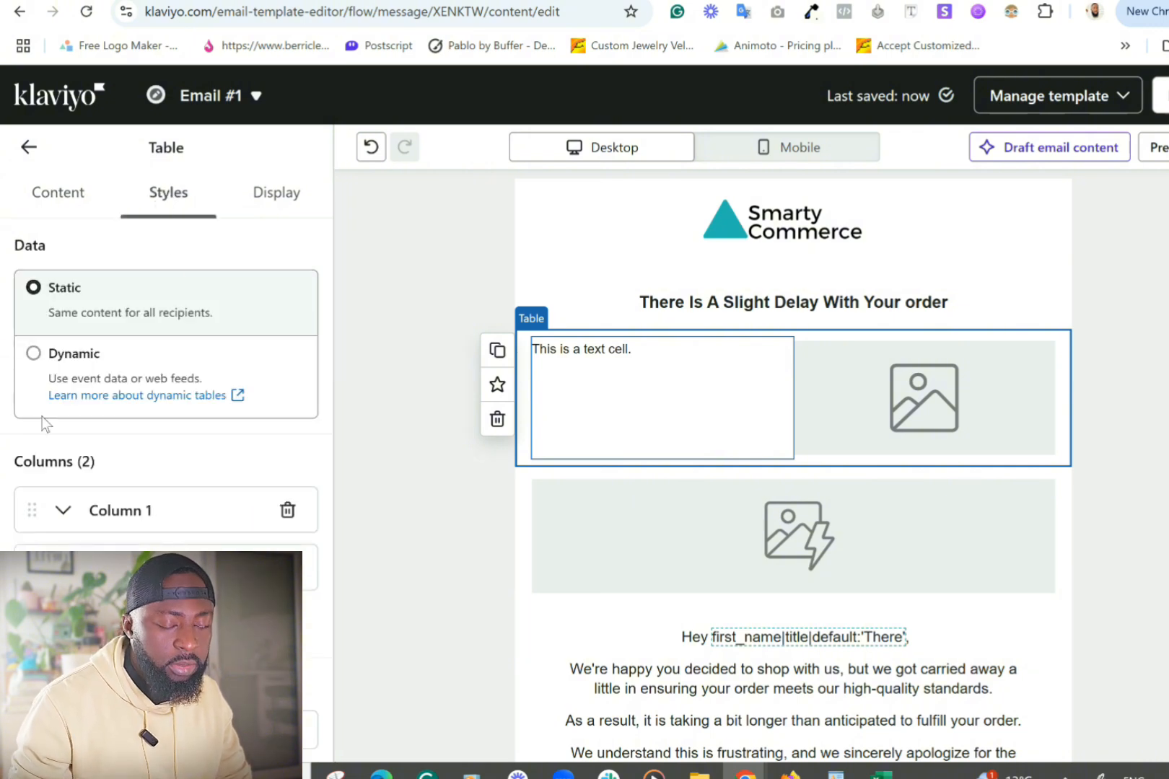
click(33, 355)
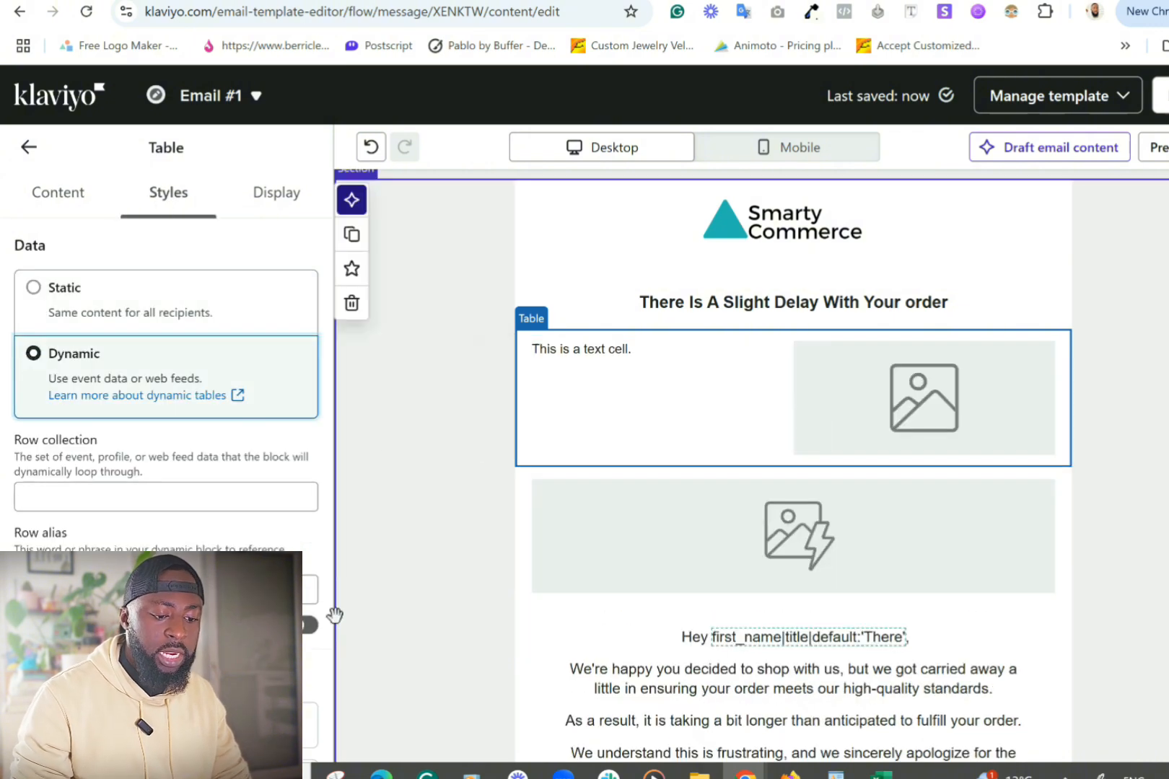
scroll(166, 433, down, 4)
click(287, 505)
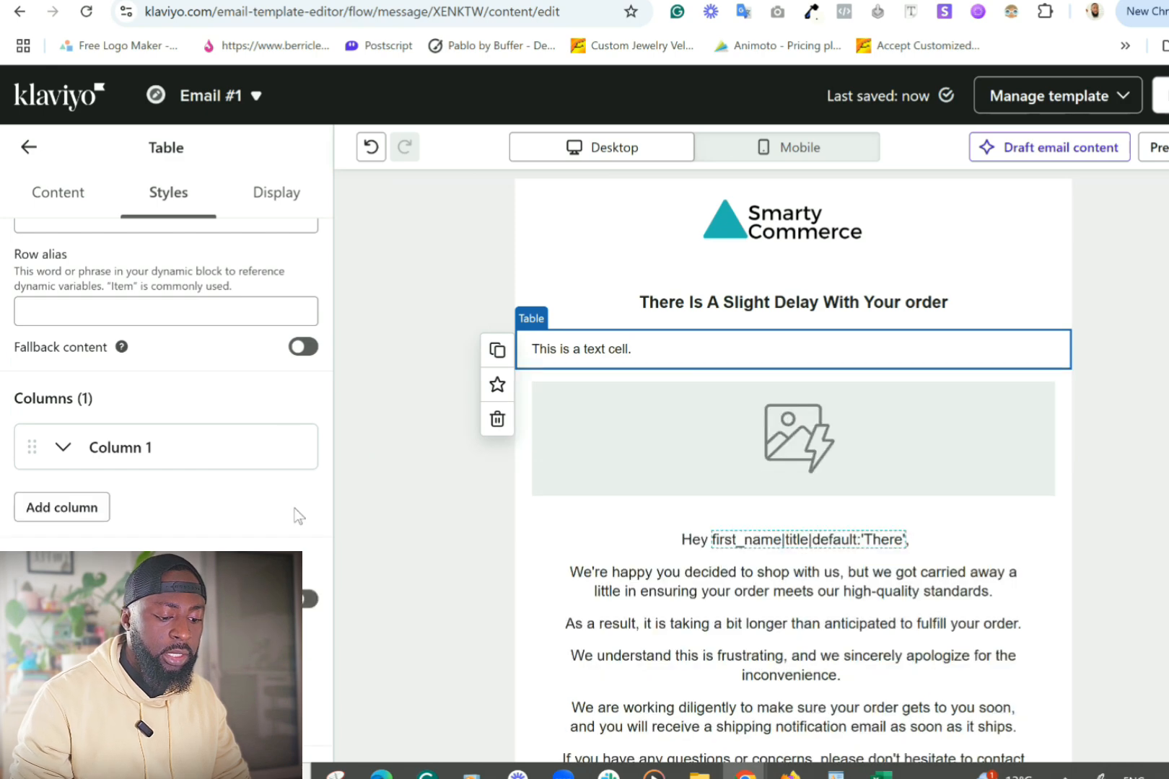
scroll(78, 326, up, 3)
click(58, 191)
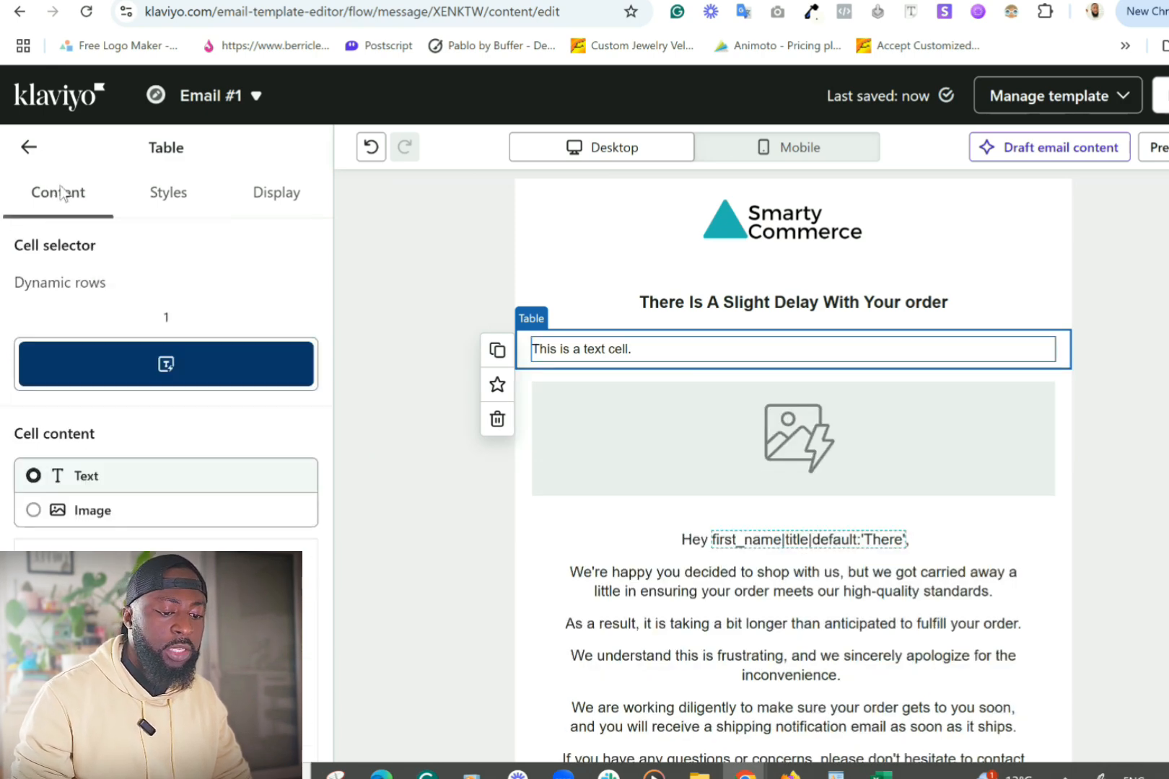
click(32, 510)
scroll(128, 621, down, 1)
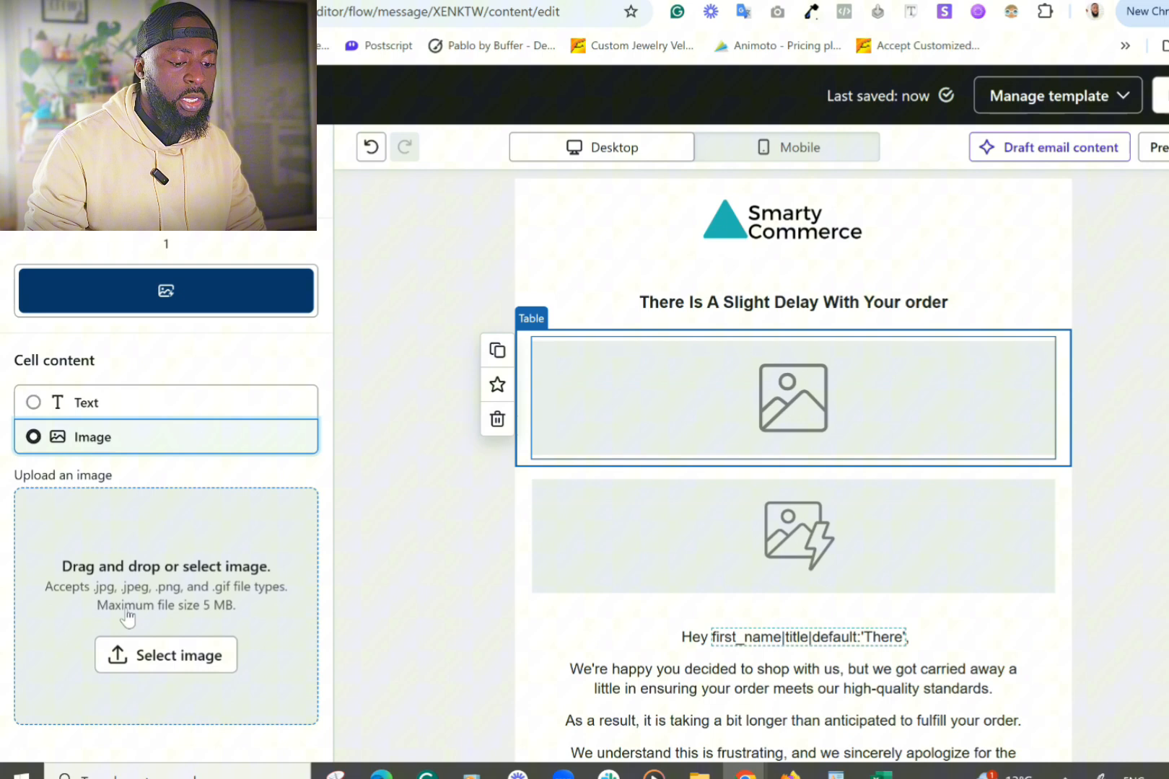
Step: Try a dynamic image URL in the cell's image picker, then cancel without saving
click(211, 655)
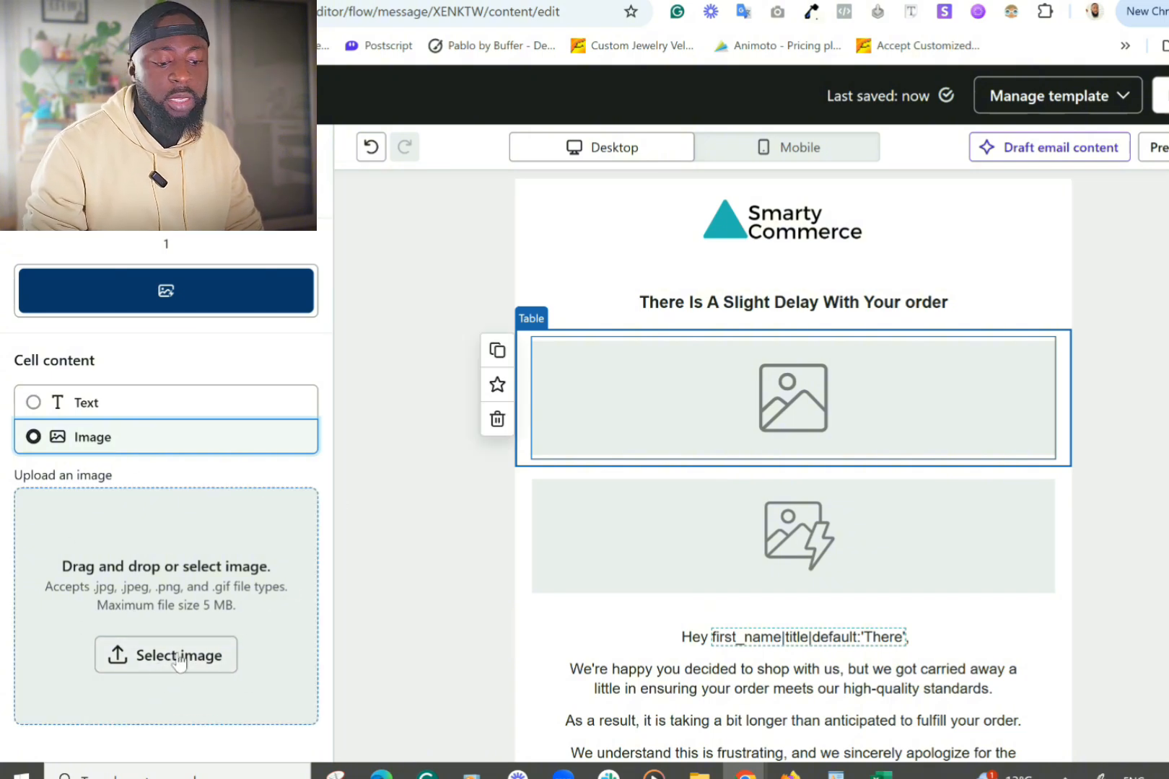
click(163, 658)
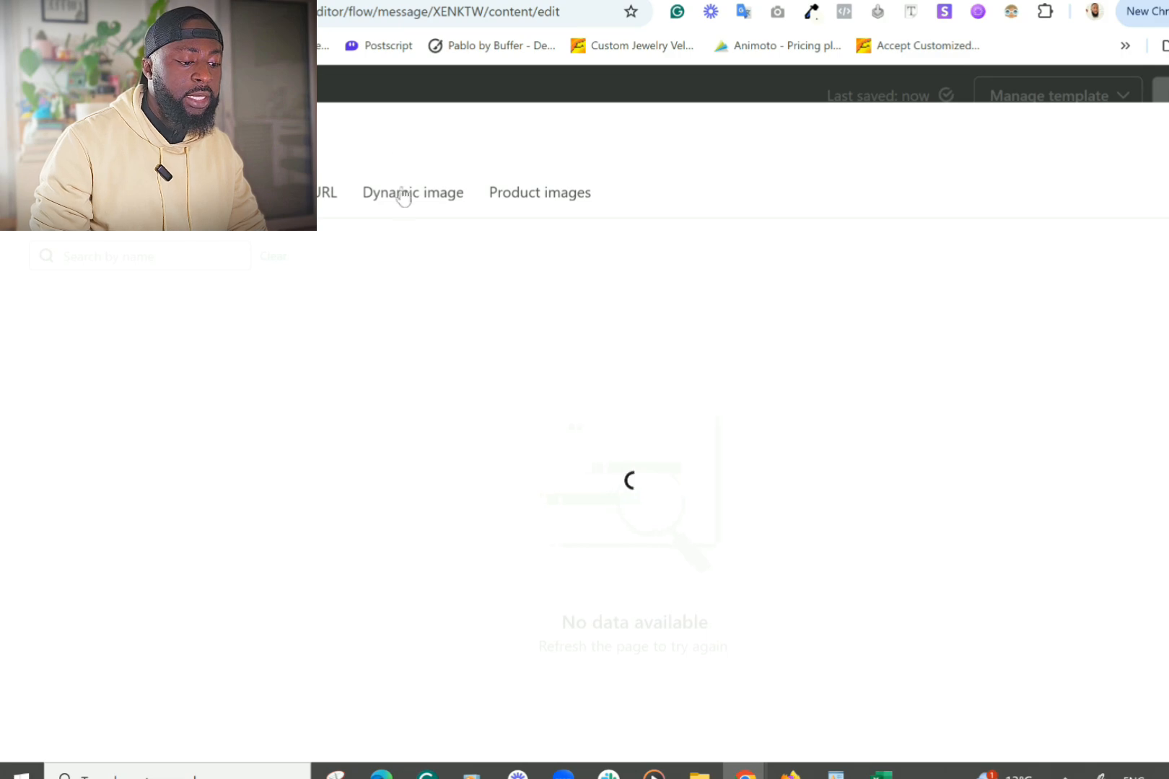
click(409, 201)
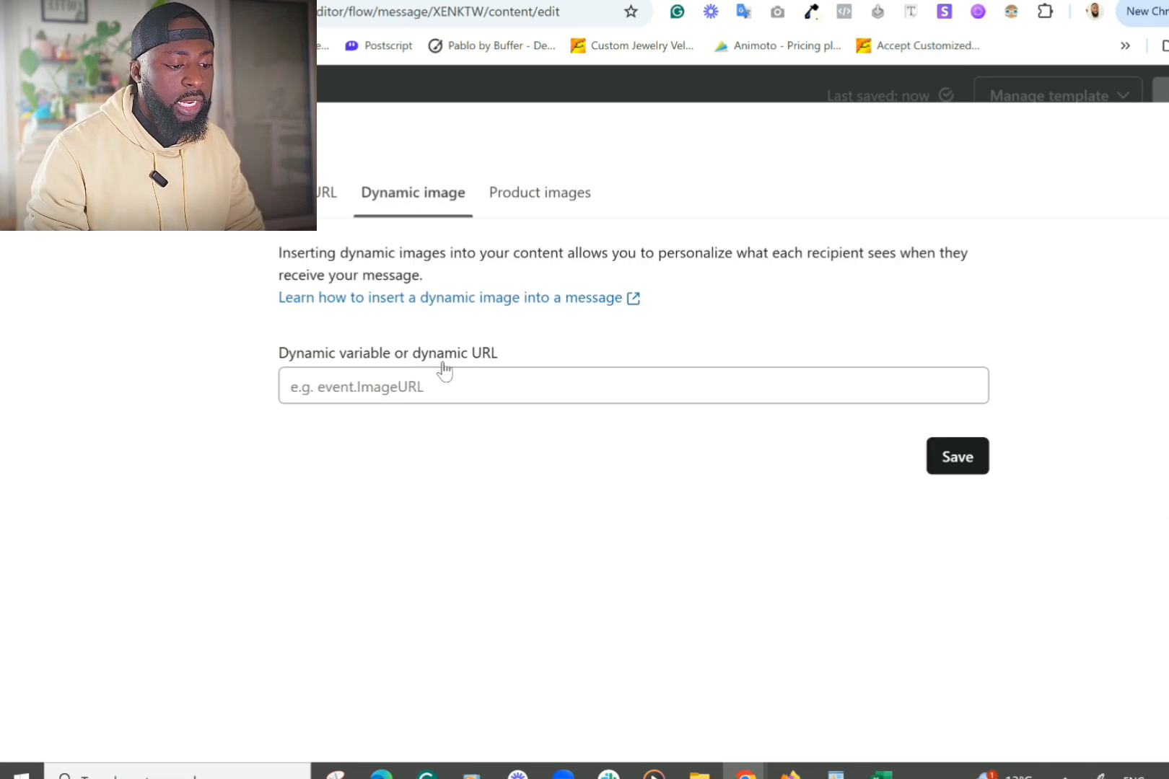
click(425, 388)
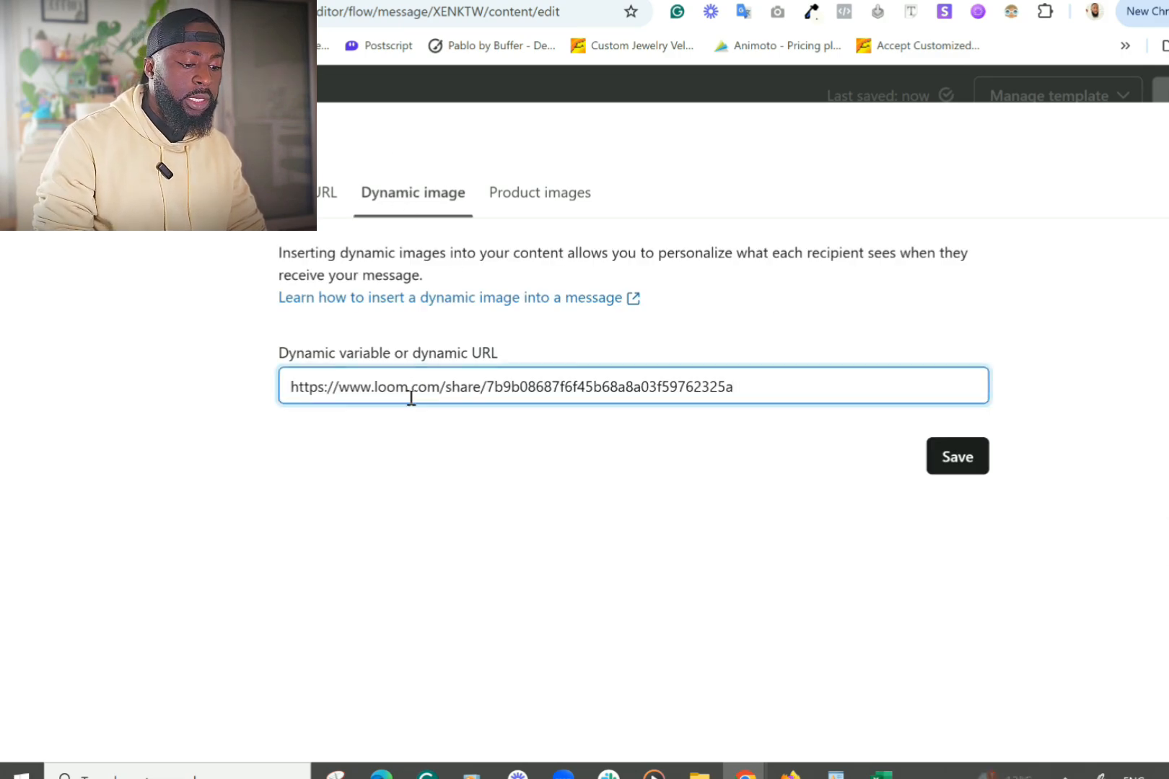
key(ctrl+a)
key(BackSpace)
click(957, 456)
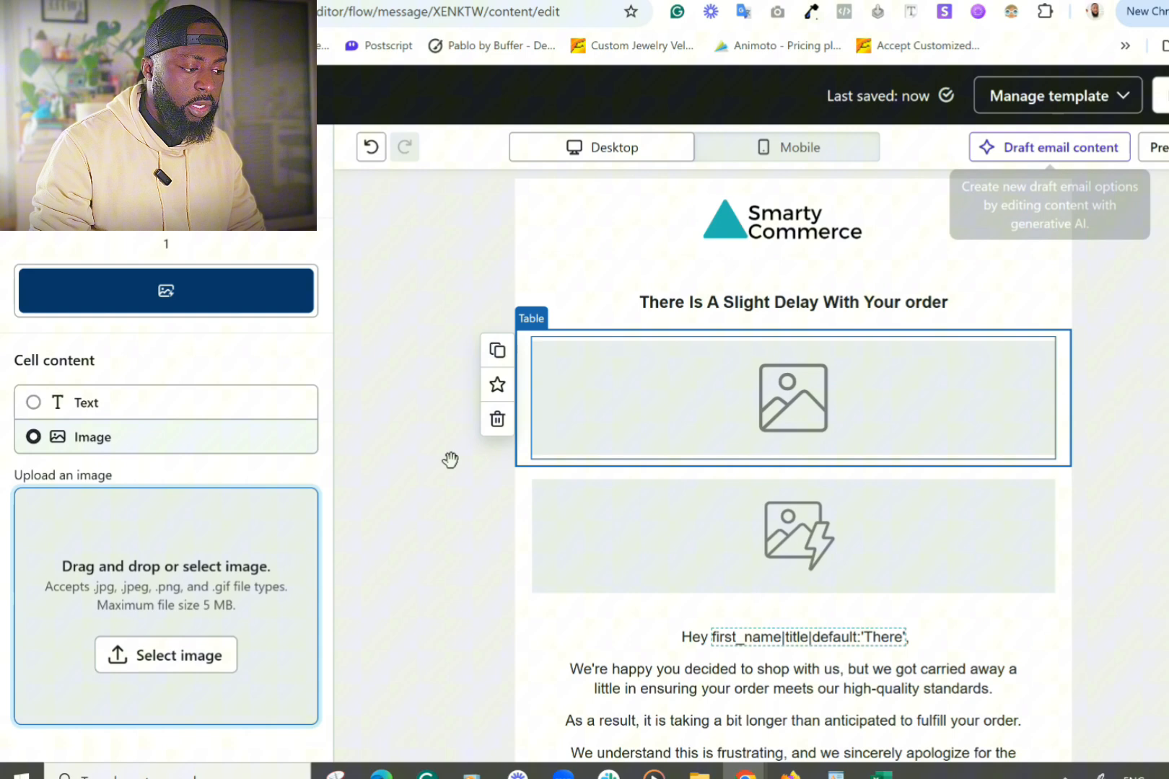
Step: Select the lower table's image source {{ item.product.images.0.src }}, then reselect the upper image cell
click(650, 495)
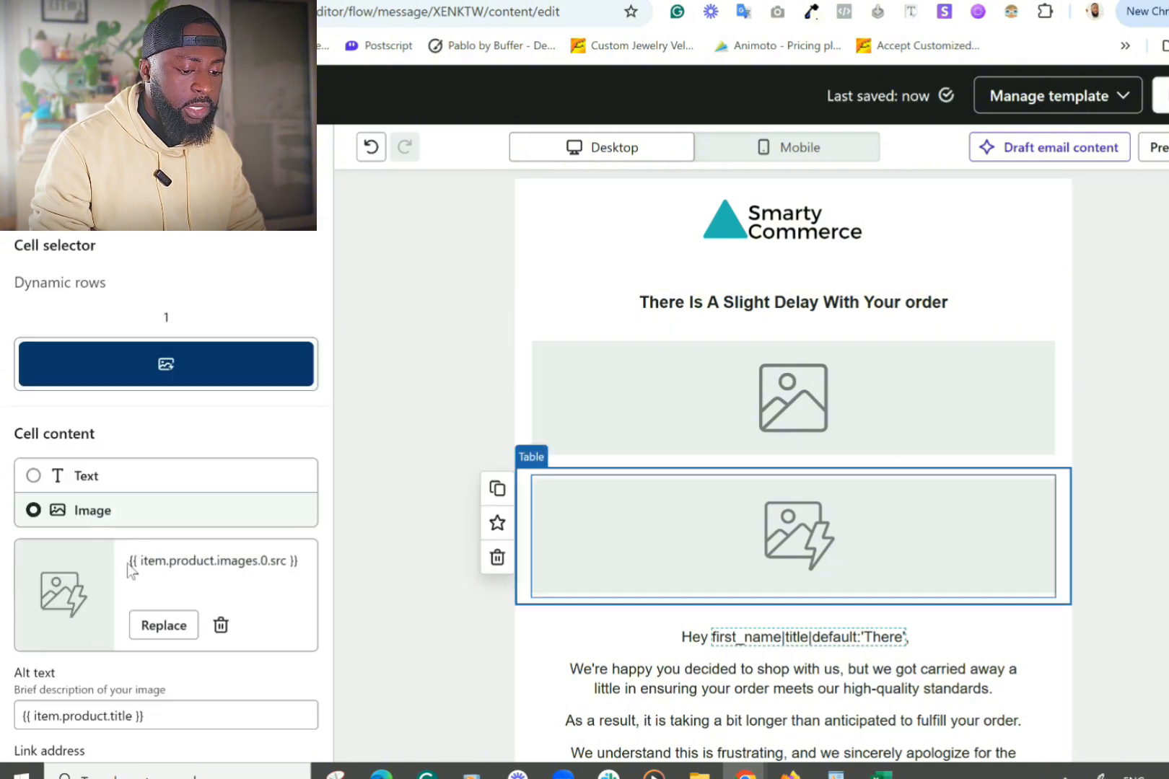
drag(127, 564, 305, 564)
key(ctrl+c)
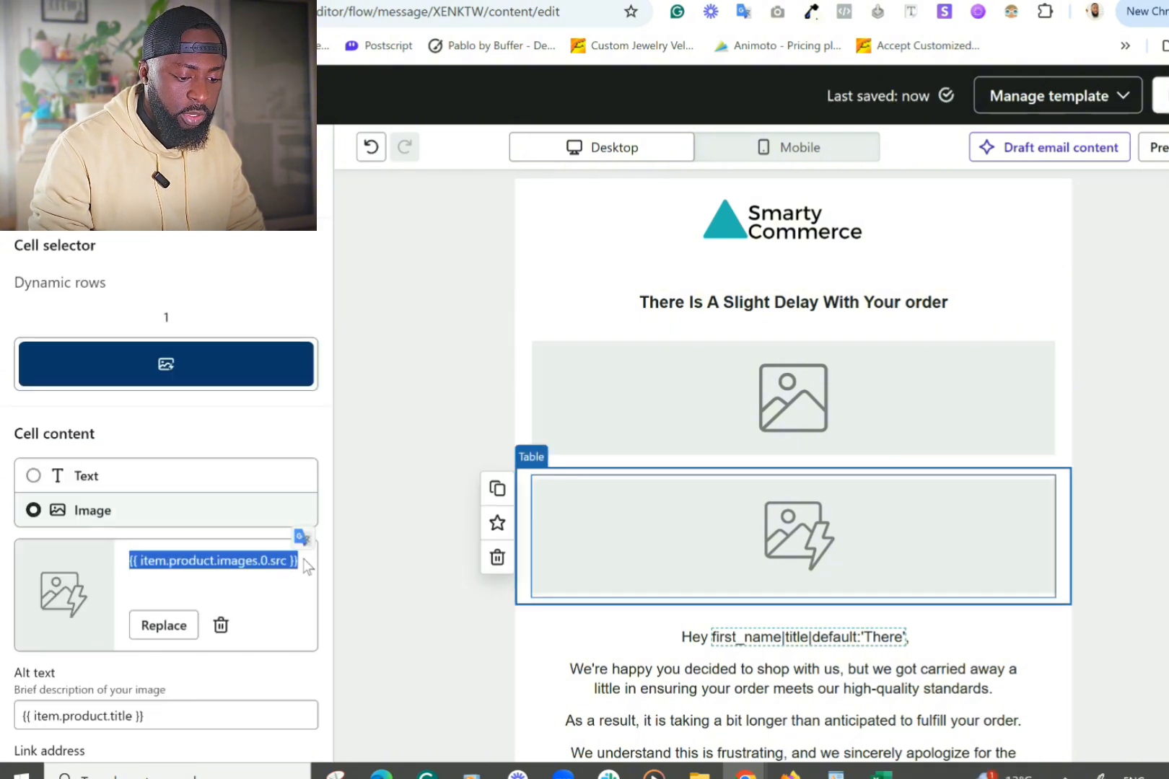
click(707, 370)
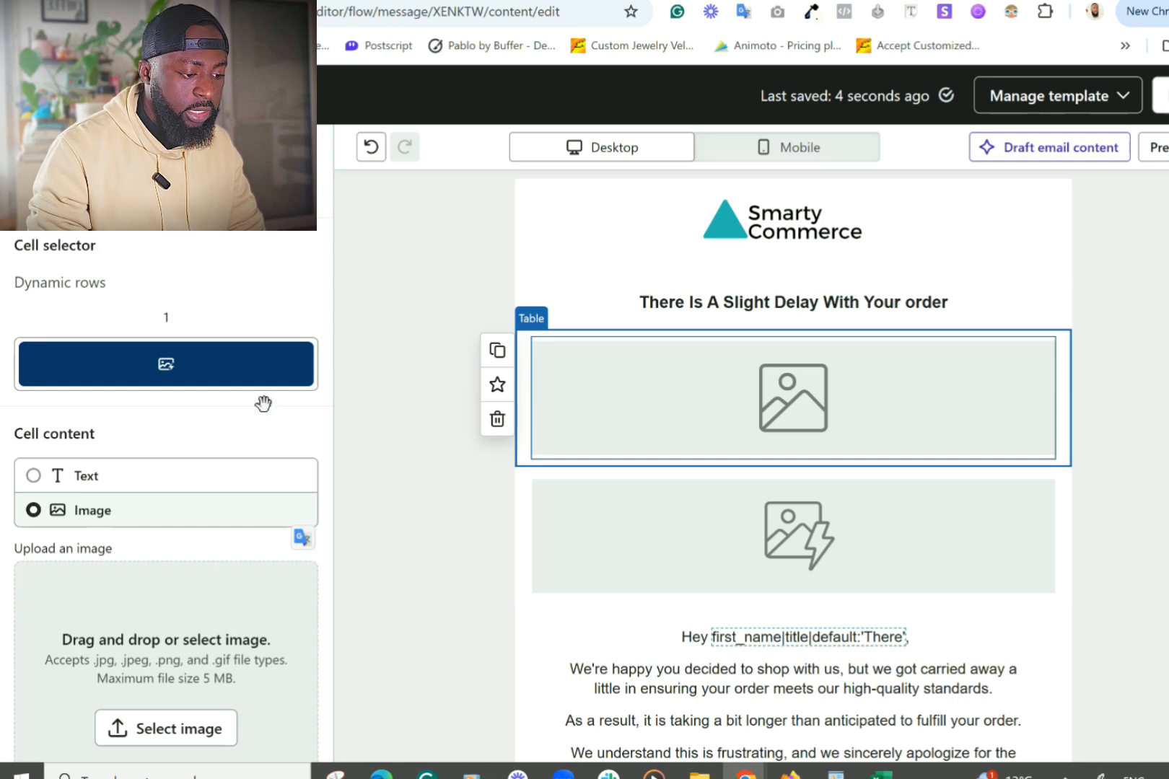
Step: Set the upper cell to the dynamic image {{ item.product.images.0.src }} and save
click(165, 729)
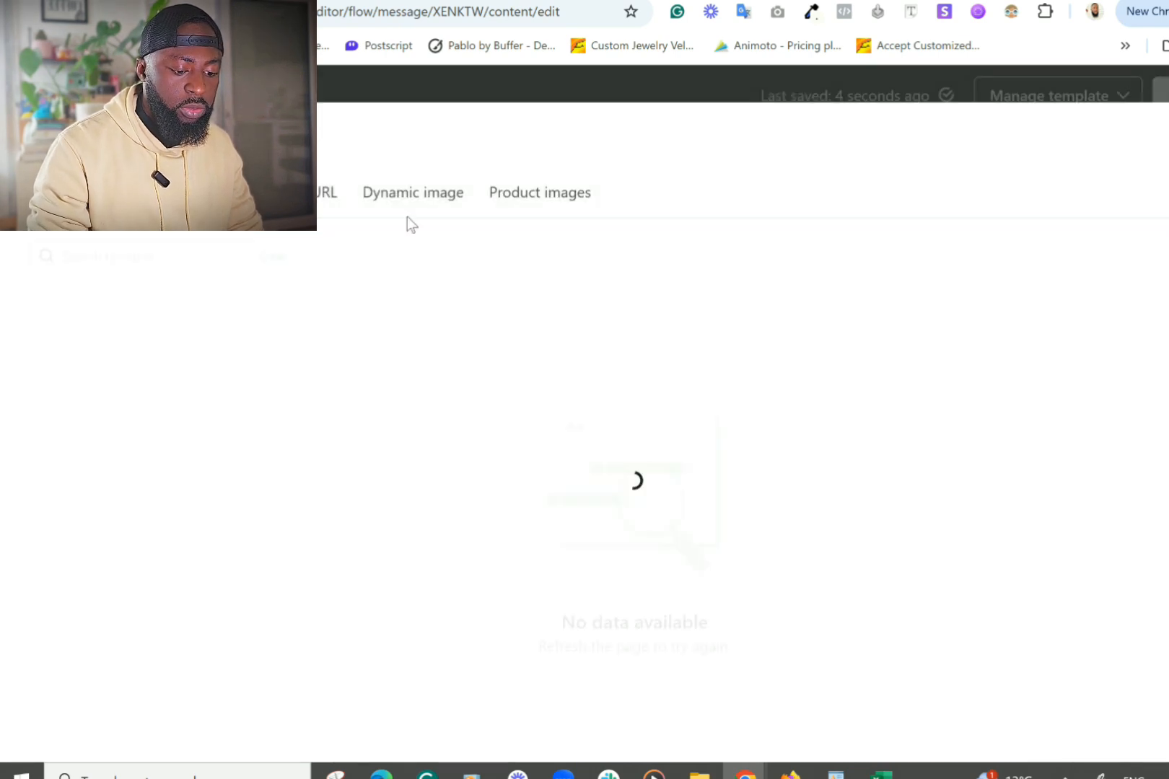
click(416, 195)
click(435, 387)
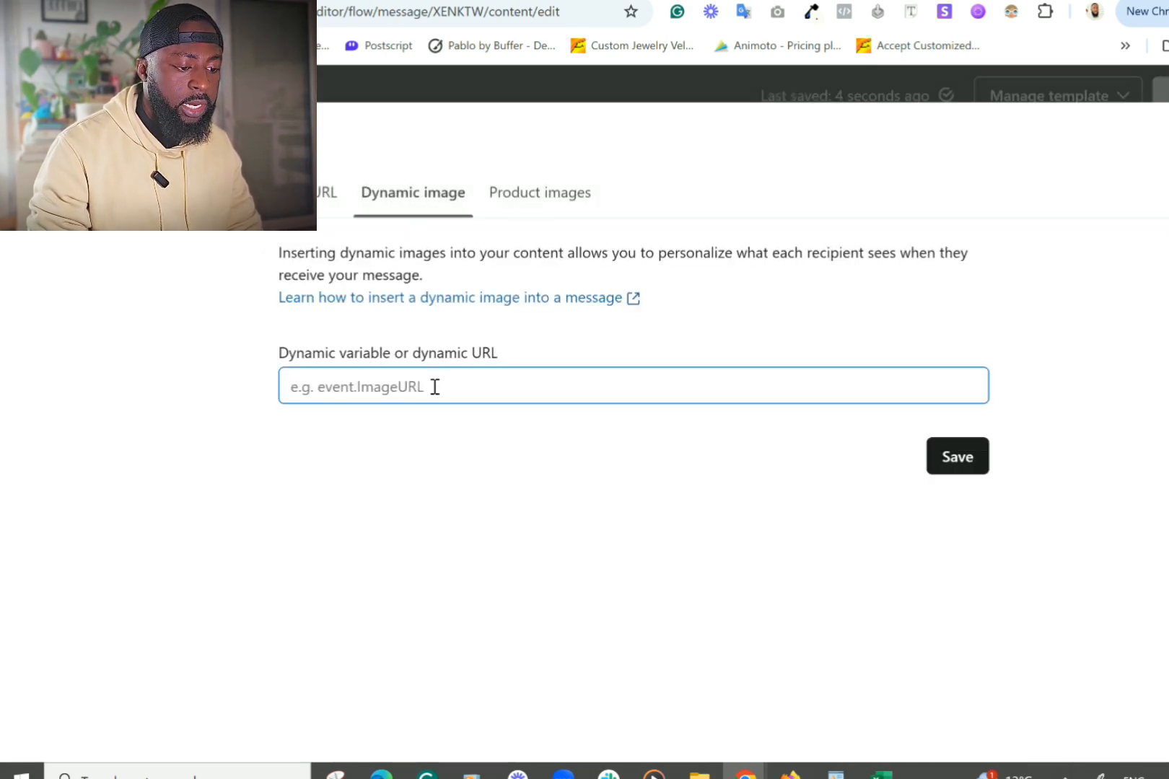
key(ctrl+v)
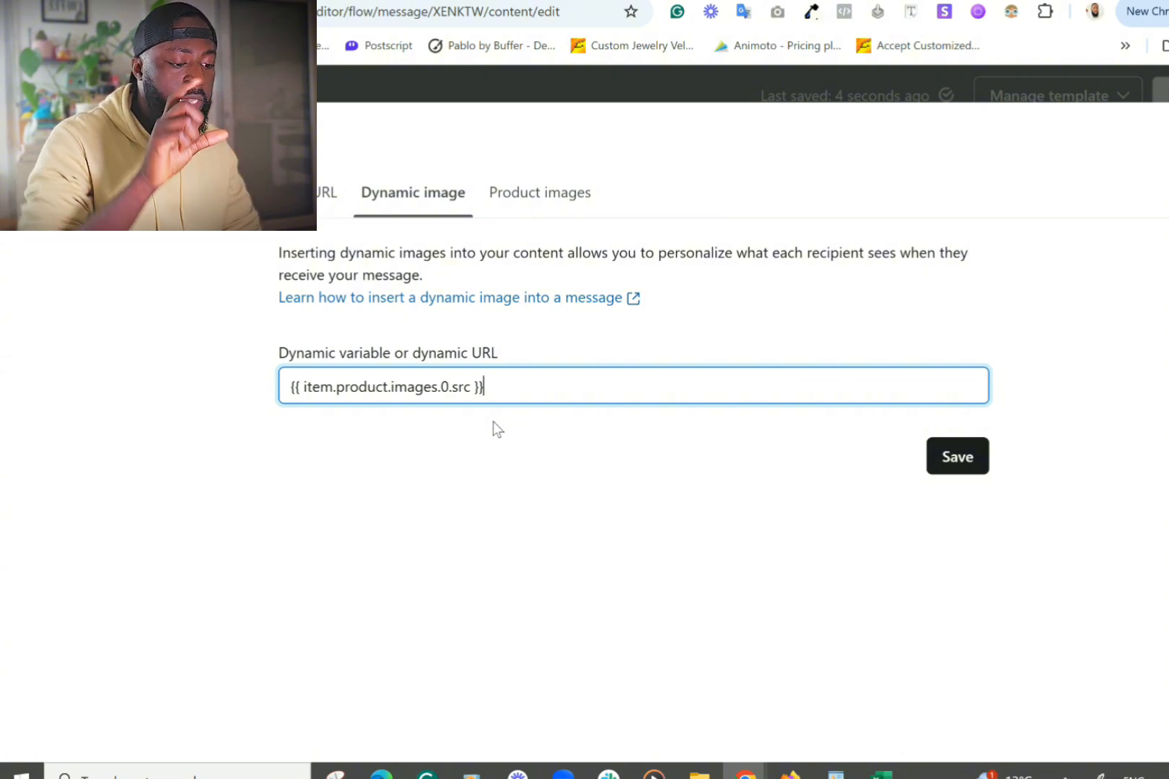
click(971, 461)
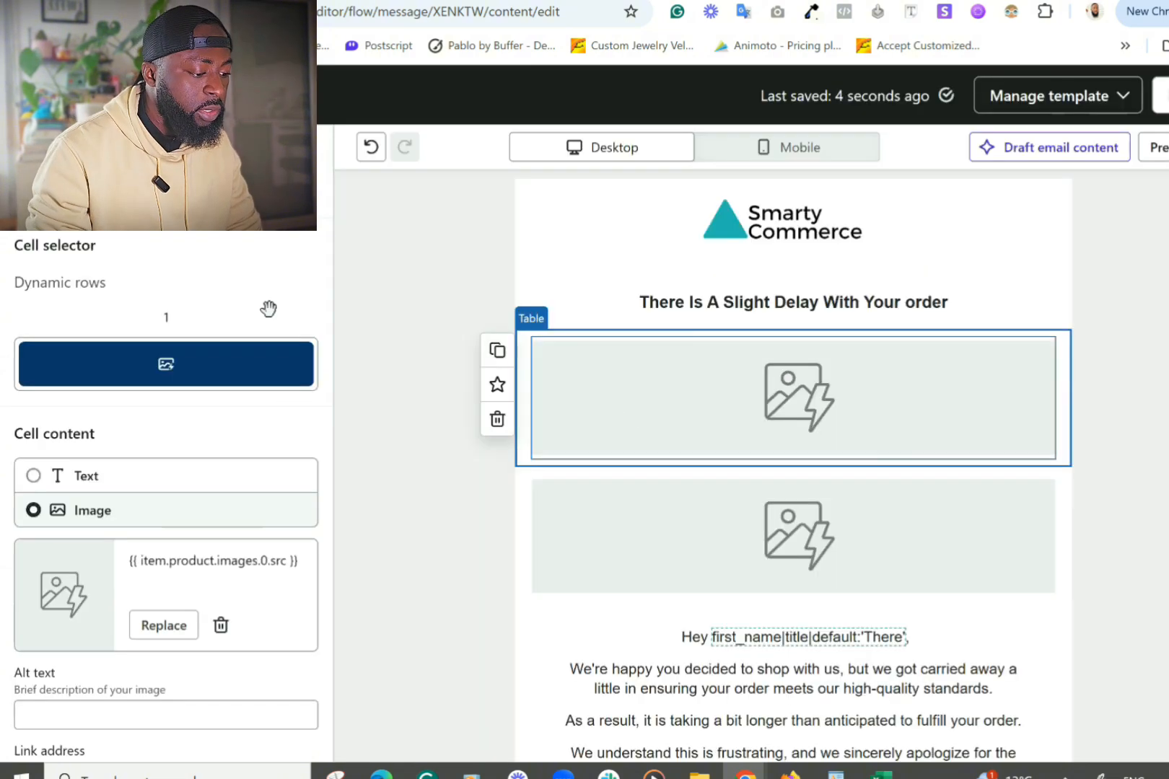
Step: Copy the lower table's alt text and paste {{ item.product.title }} as the upper image's alt text
click(702, 567)
scroll(148, 555, down, 2)
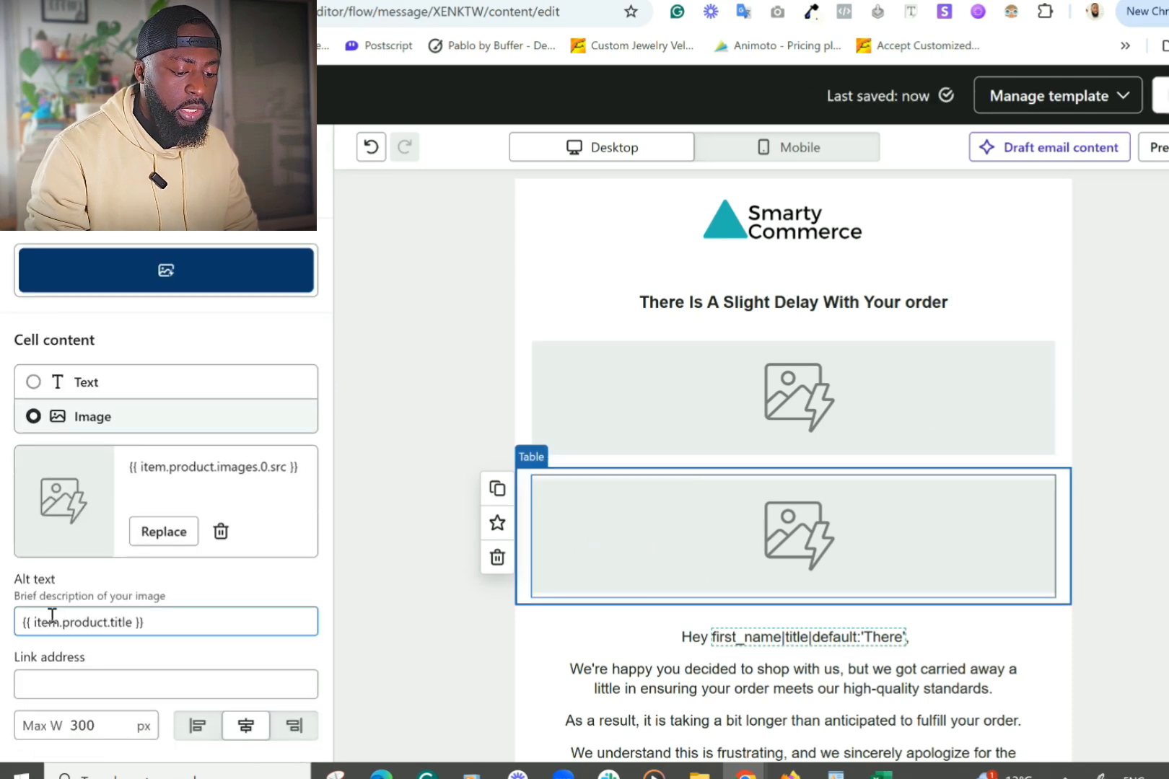
triple_click(152, 621)
key(ctrl+c)
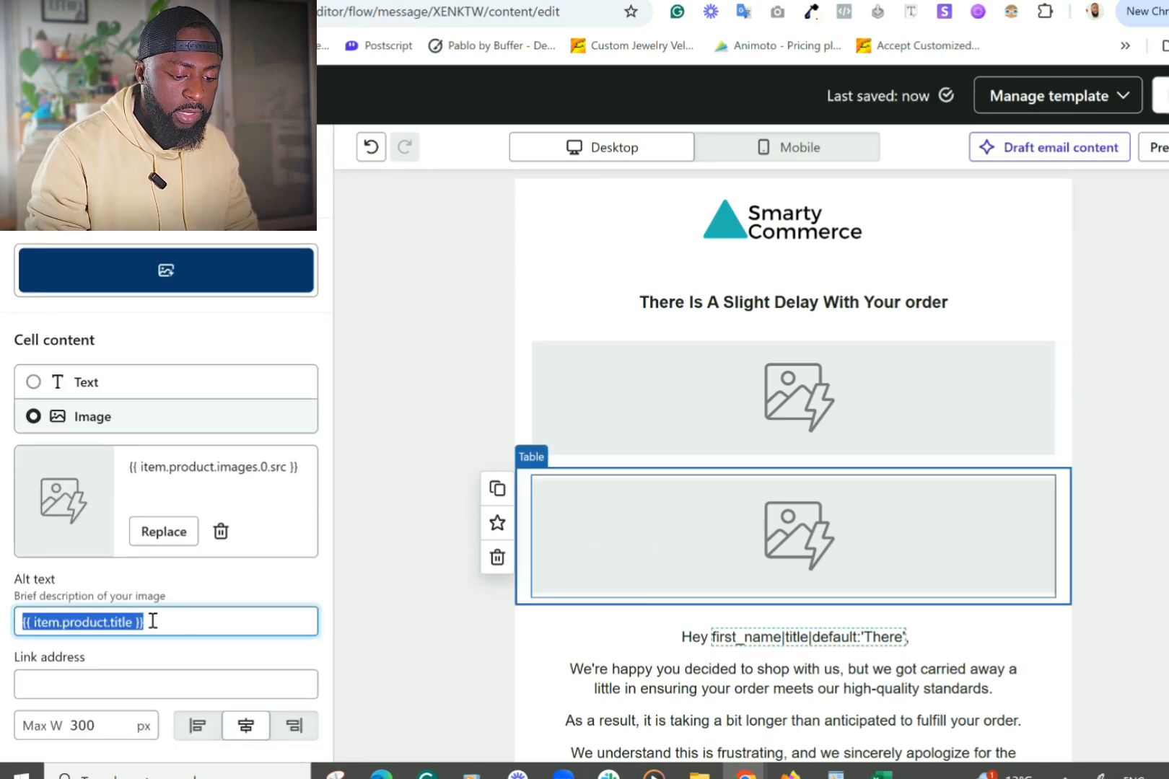
click(739, 373)
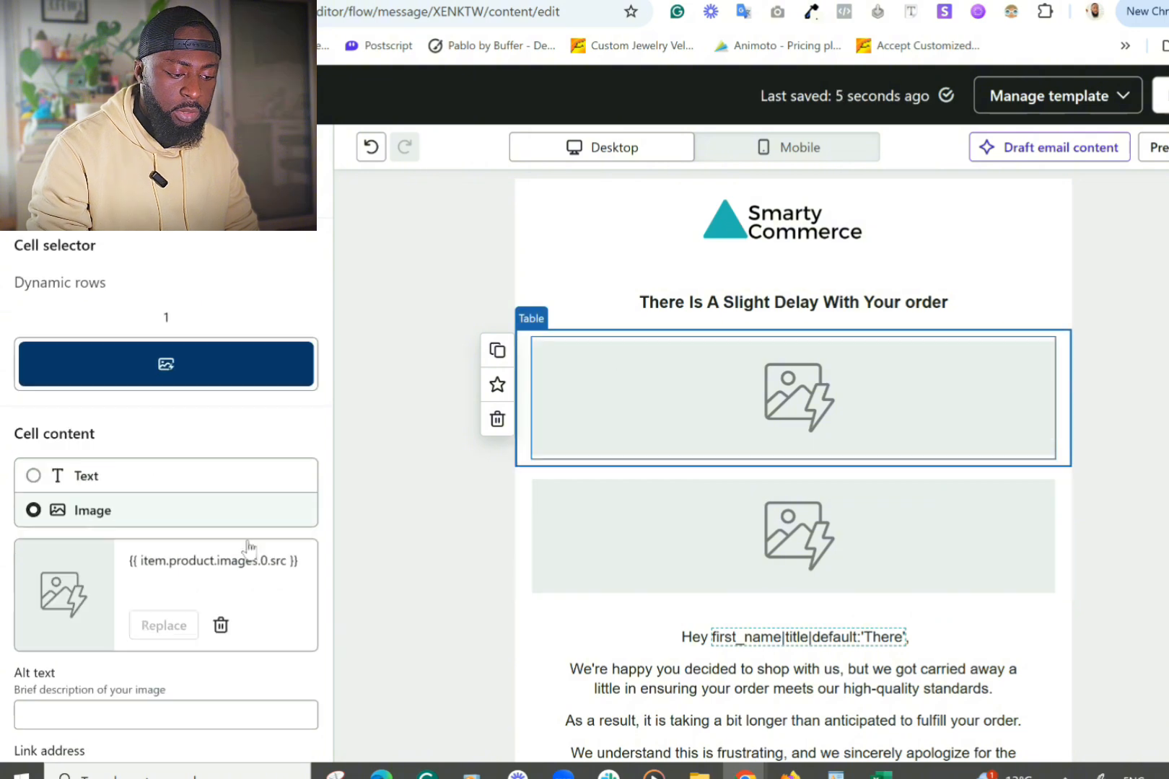
scroll(185, 691, down, 2)
click(117, 621)
key(ctrl+v)
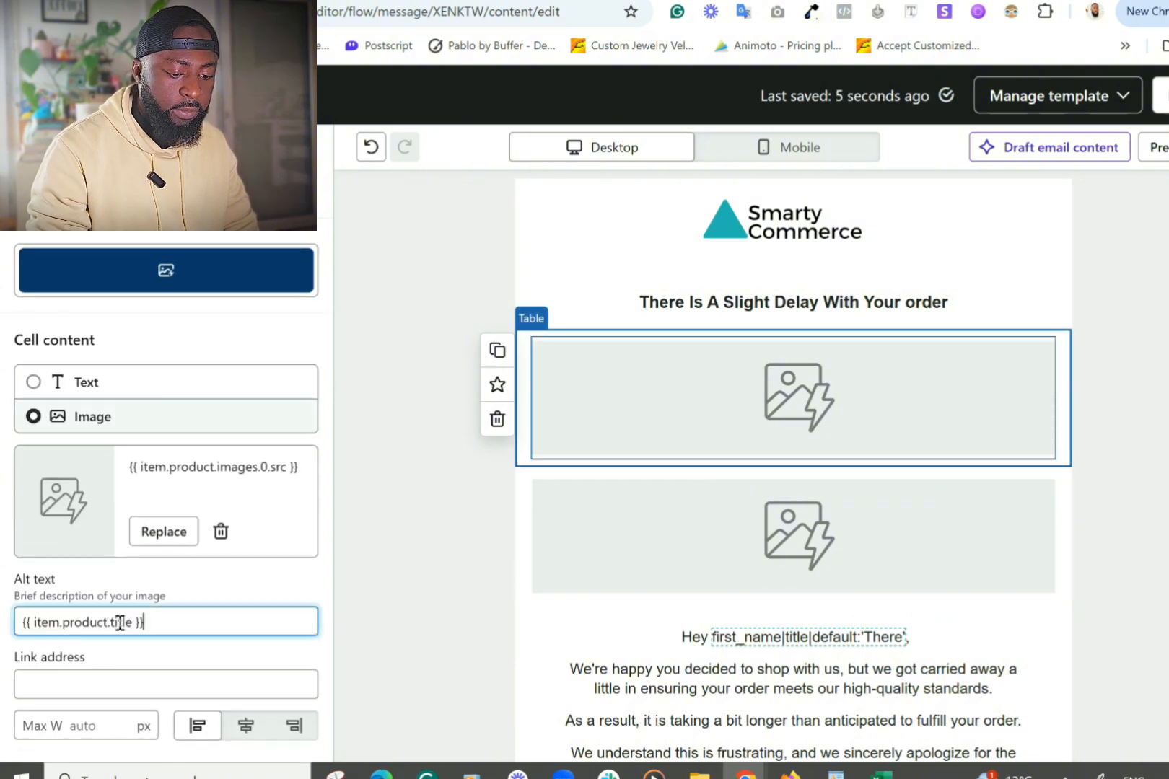
Step: Set the upper image's max width to 300 and center it
click(94, 725)
text(300)
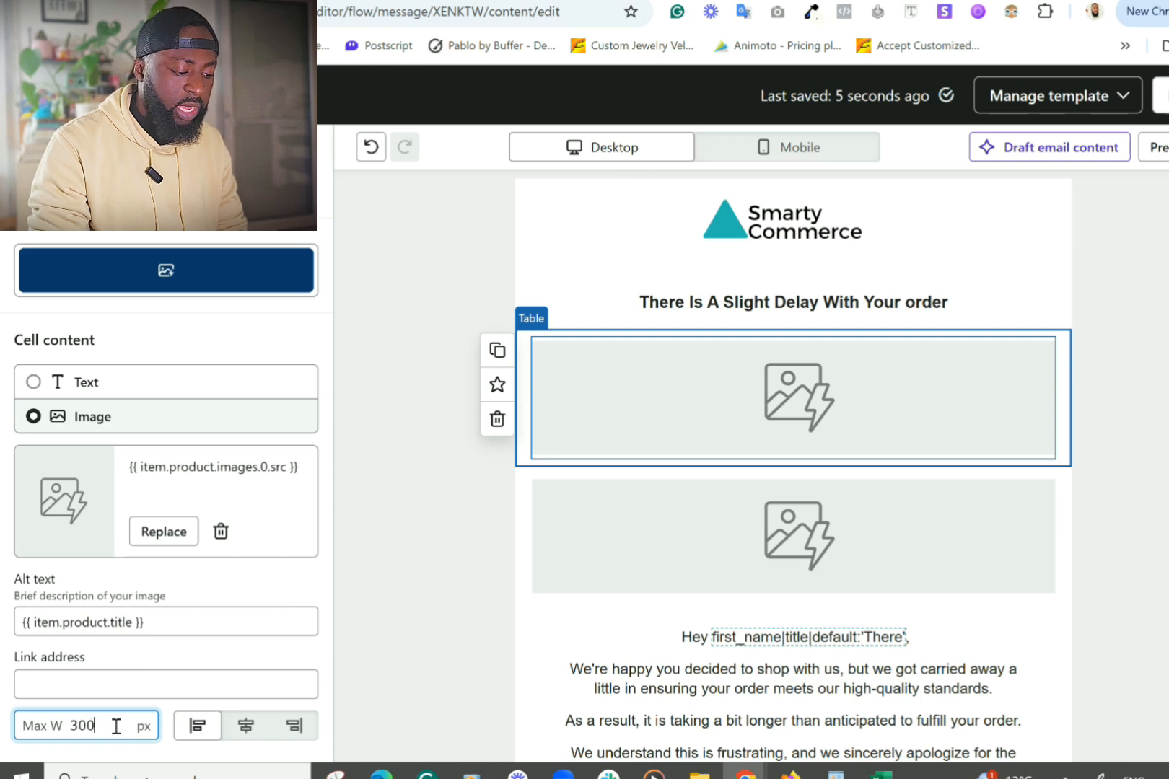
click(247, 728)
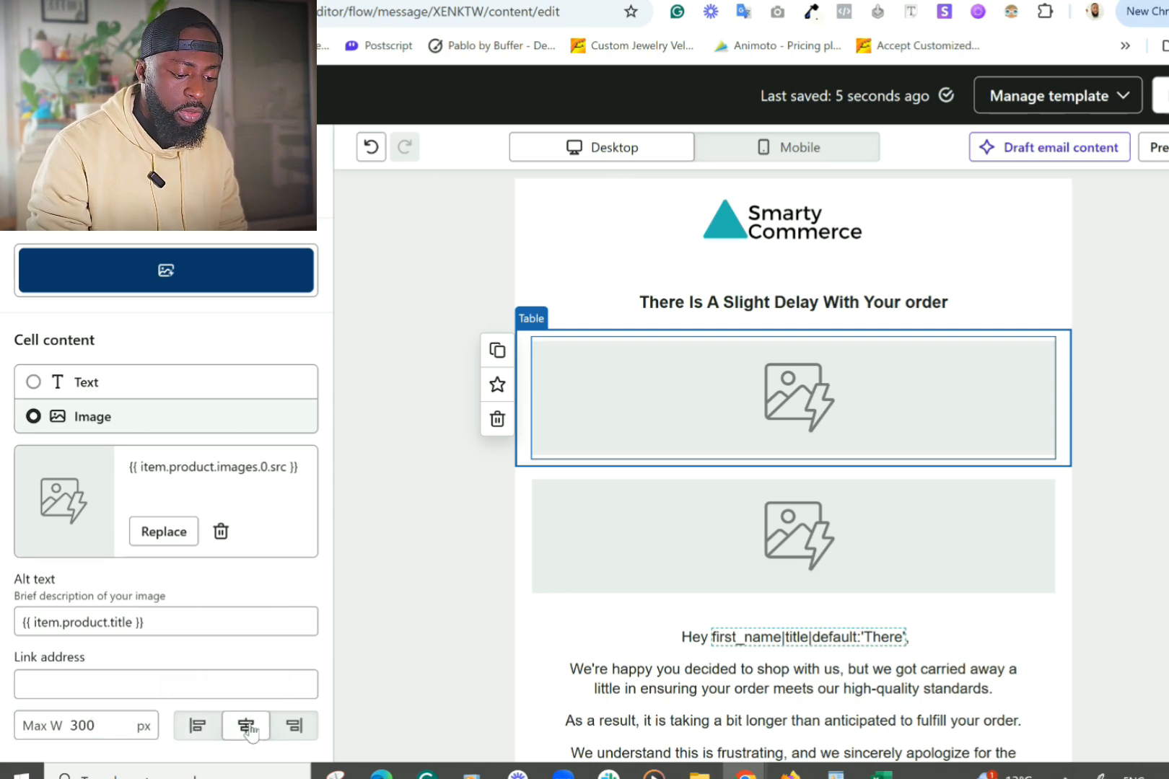
scroll(201, 373, up, 3)
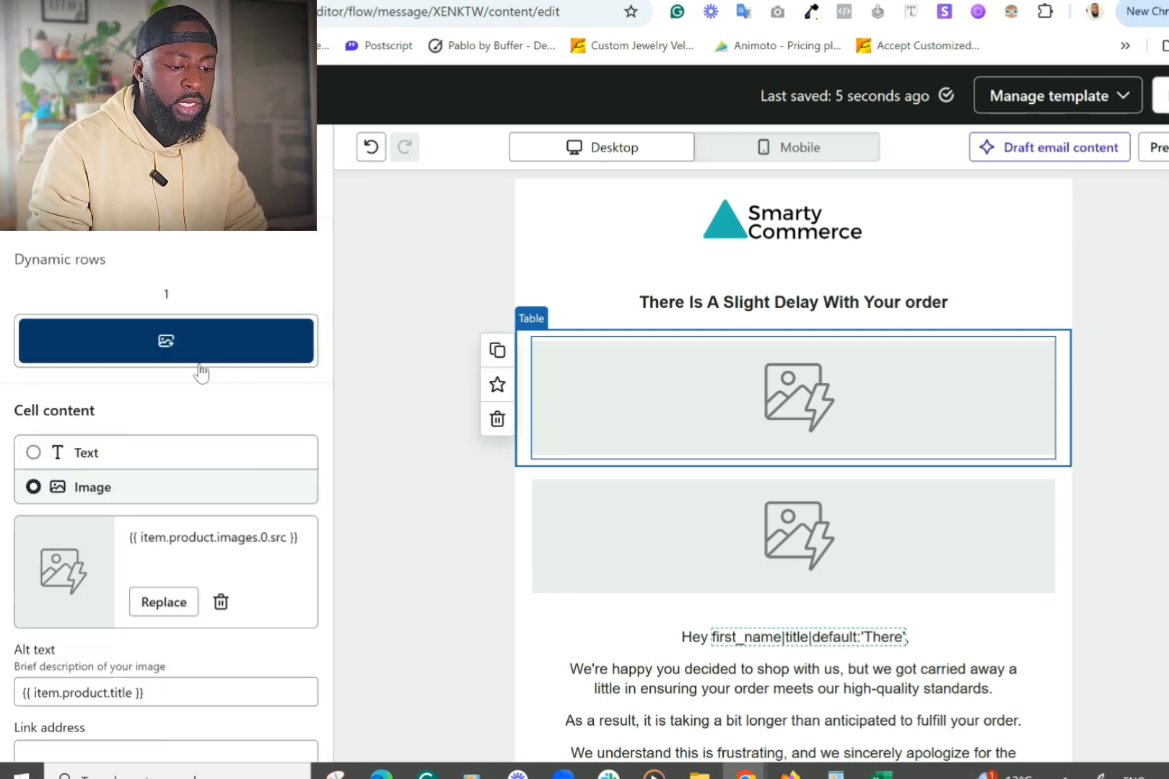
click(163, 197)
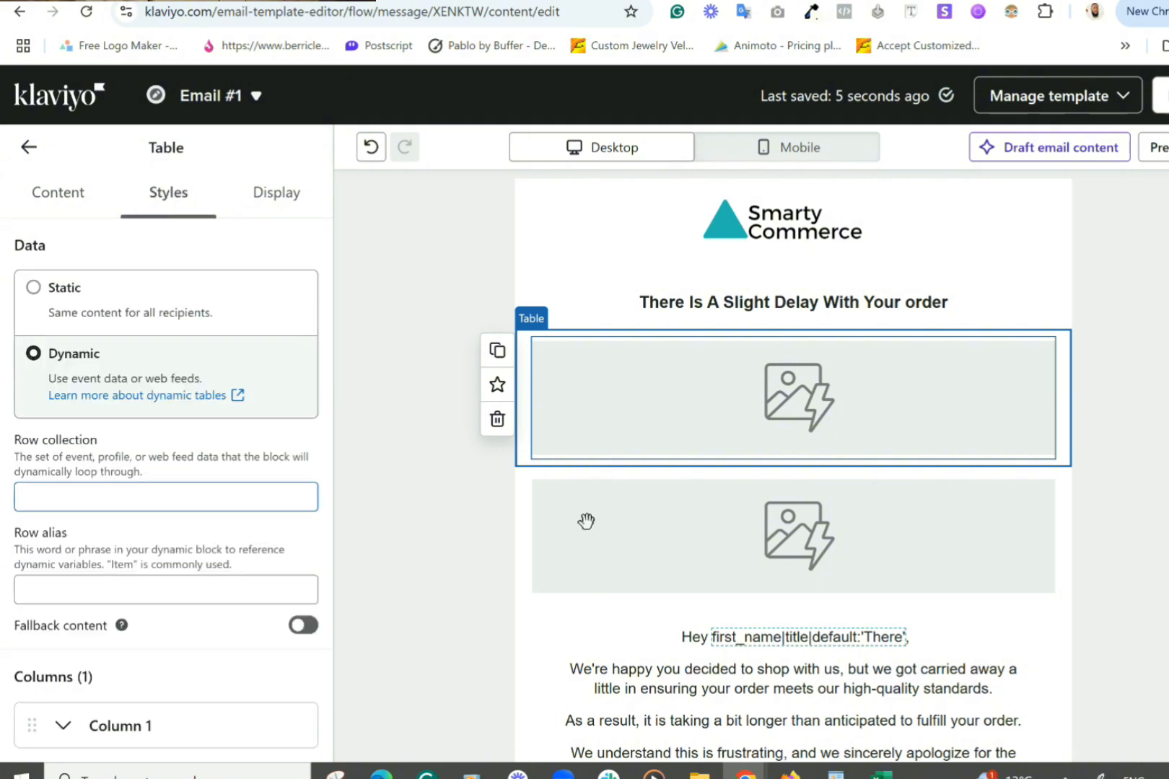
Step: Copy event.extra.line_items from the lower table into the upper table's Row collection
click(624, 521)
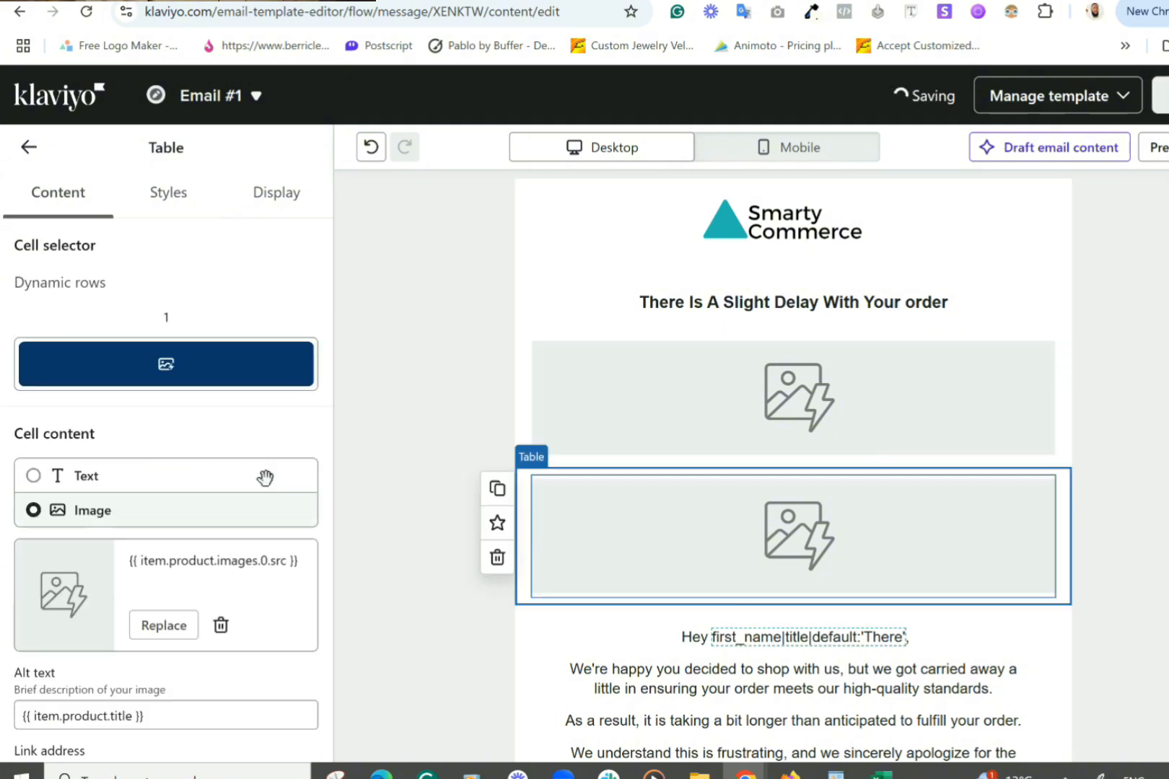
click(170, 205)
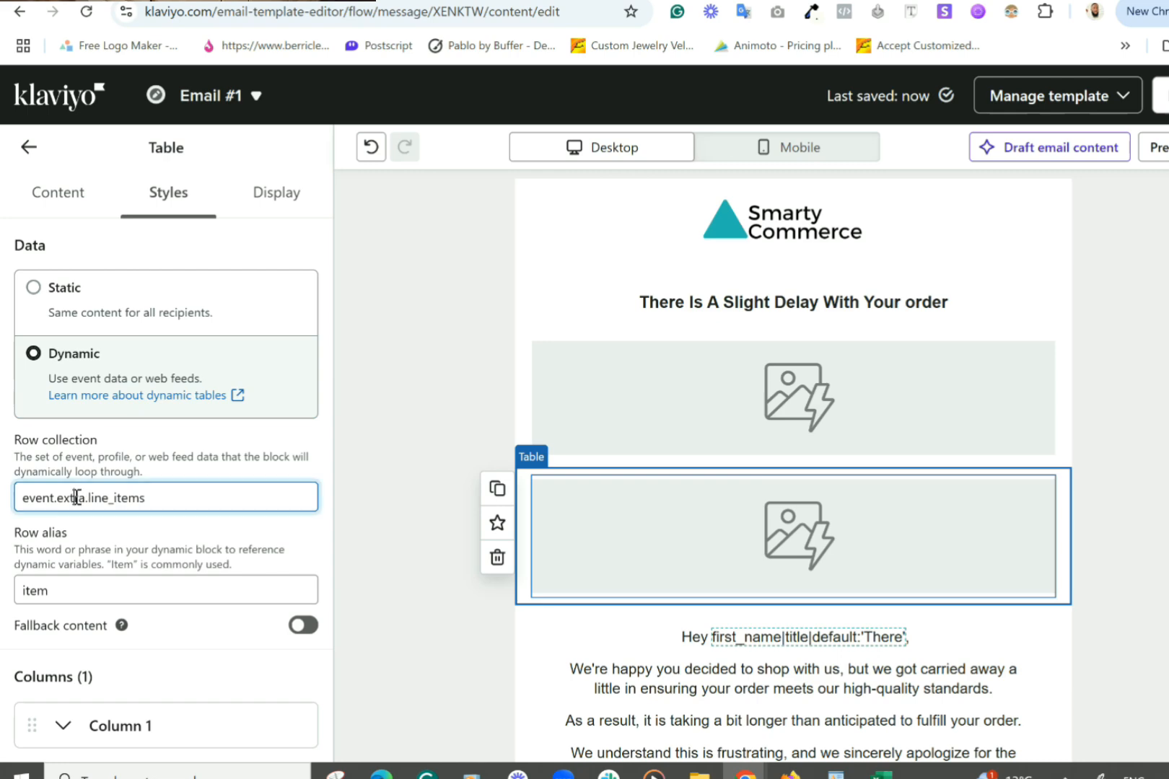
triple_click(77, 498)
key(ctrl+c)
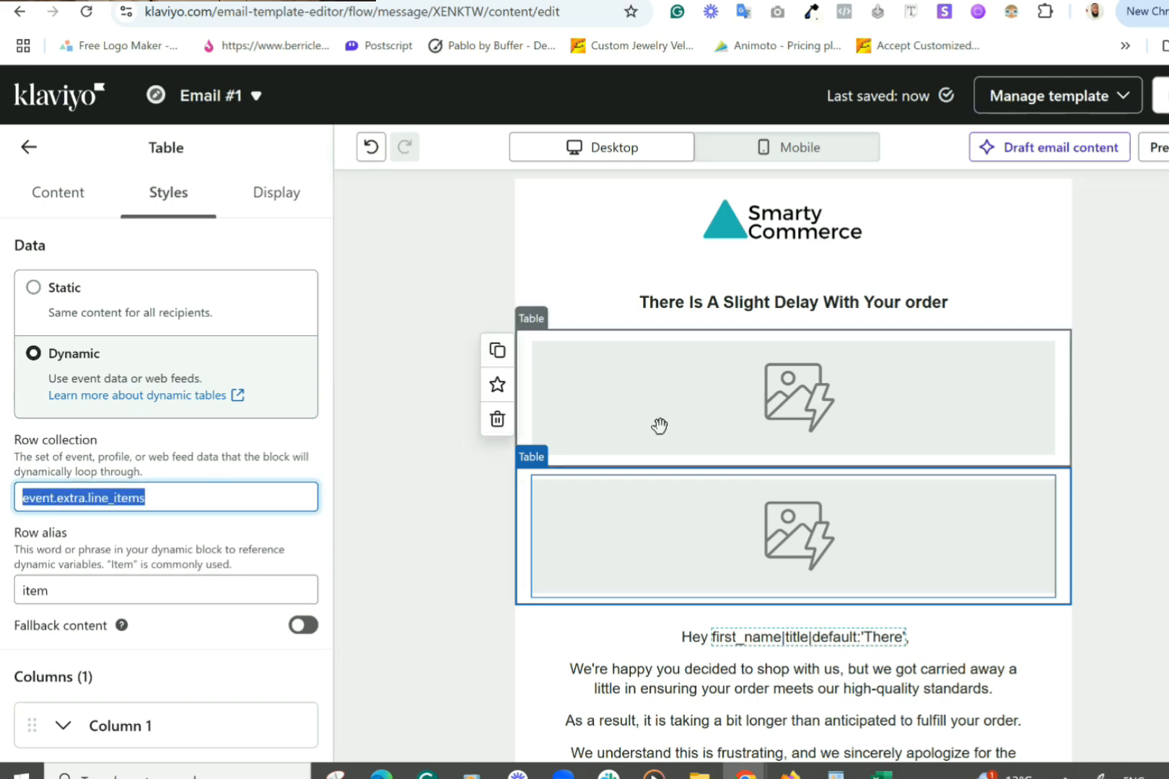
click(660, 425)
scroll(130, 534, down, 1)
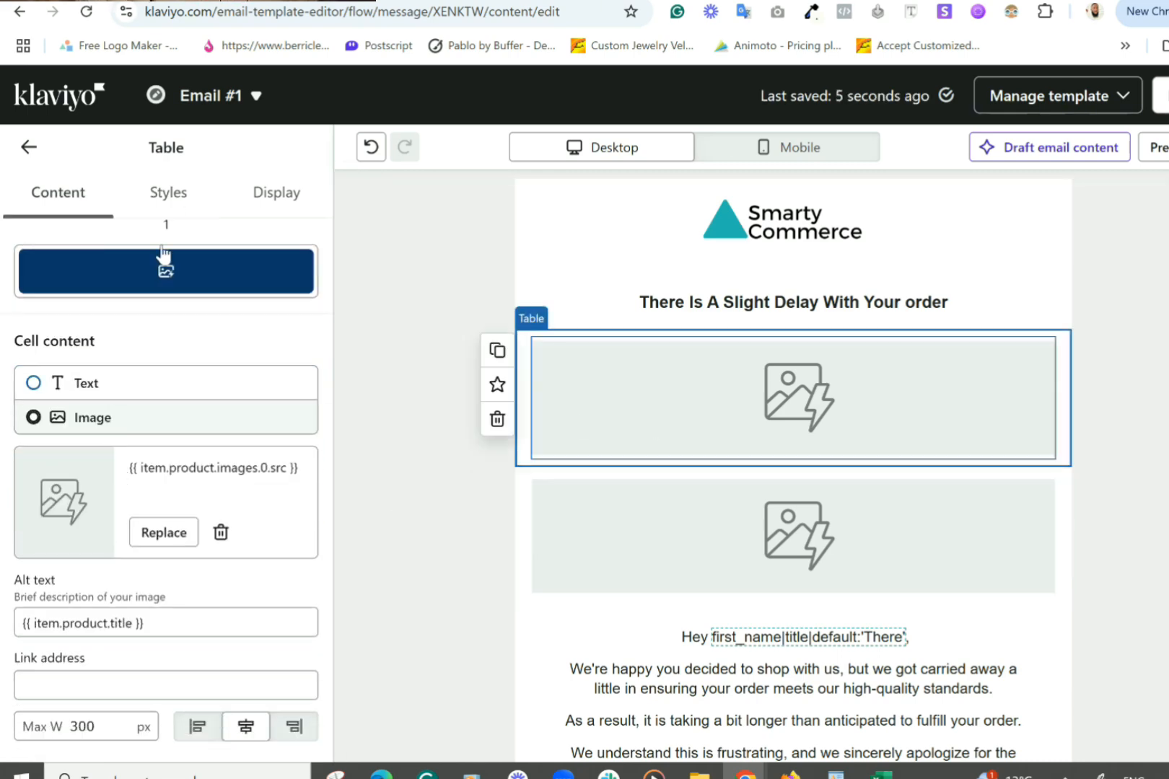
click(168, 193)
click(109, 498)
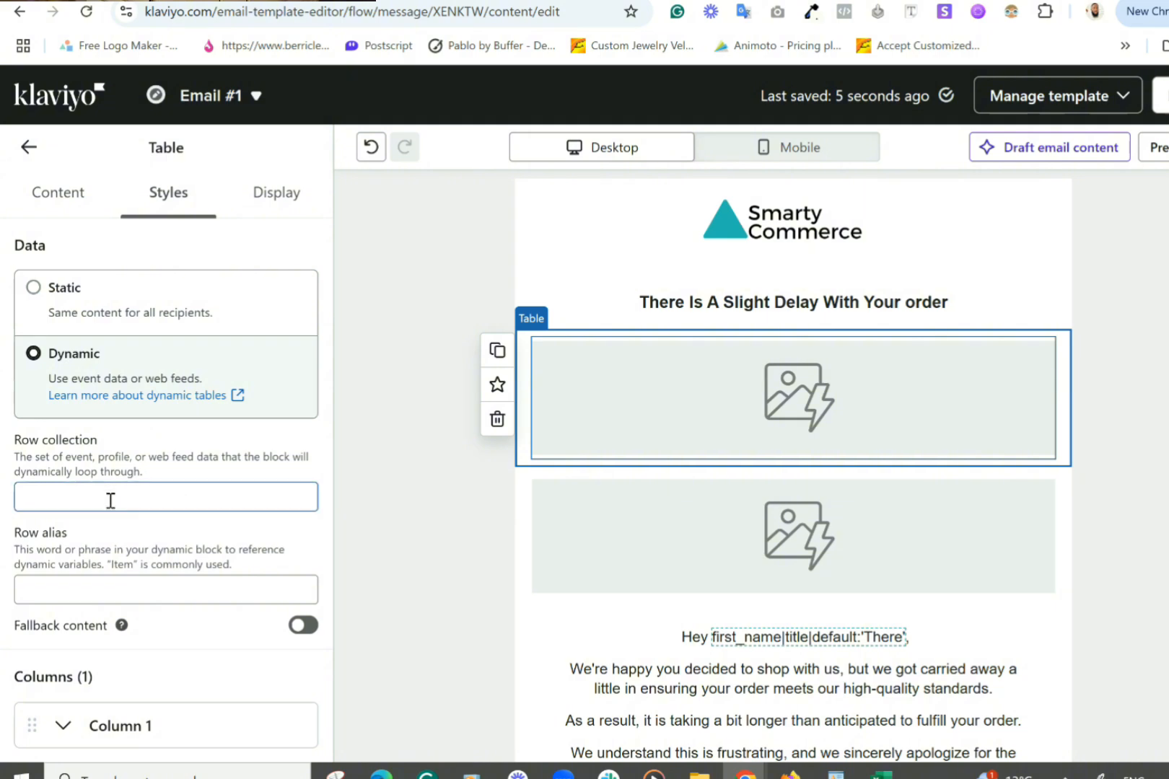
key(ctrl+v)
Step: Enter Item as the upper table's row alias
click(157, 593)
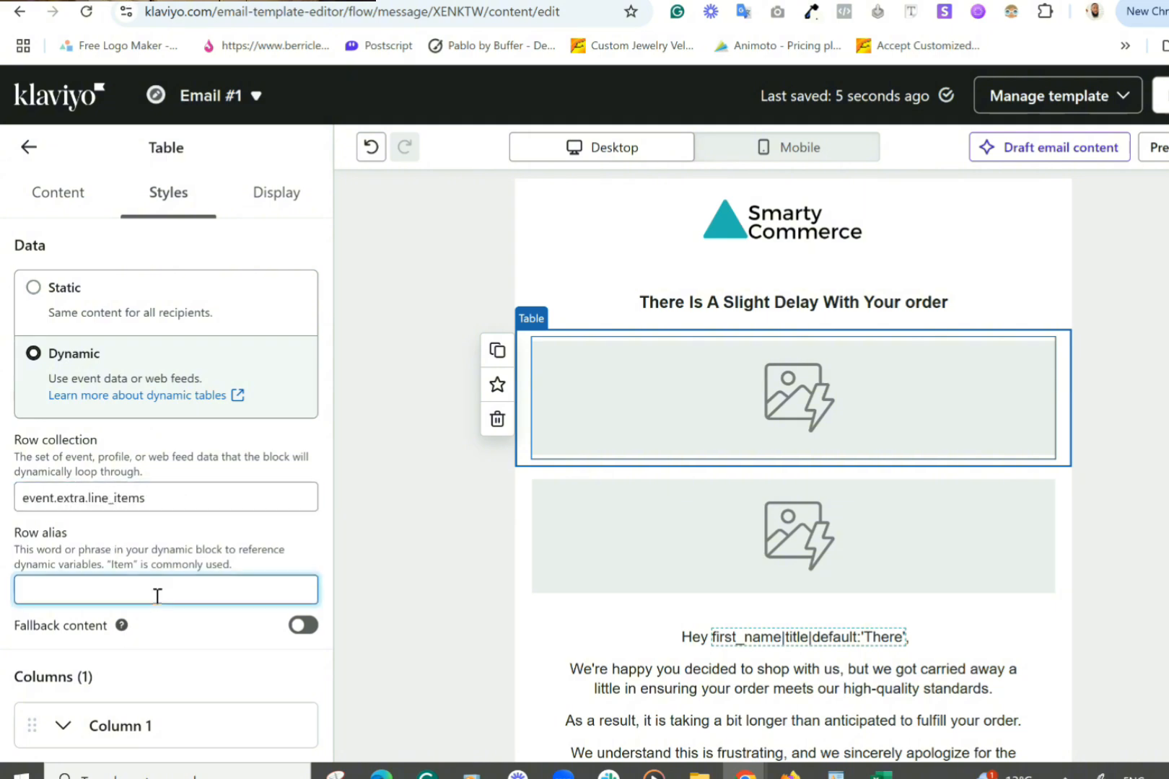
text(Iten)
text(m)
scroll(144, 598, down, 5)
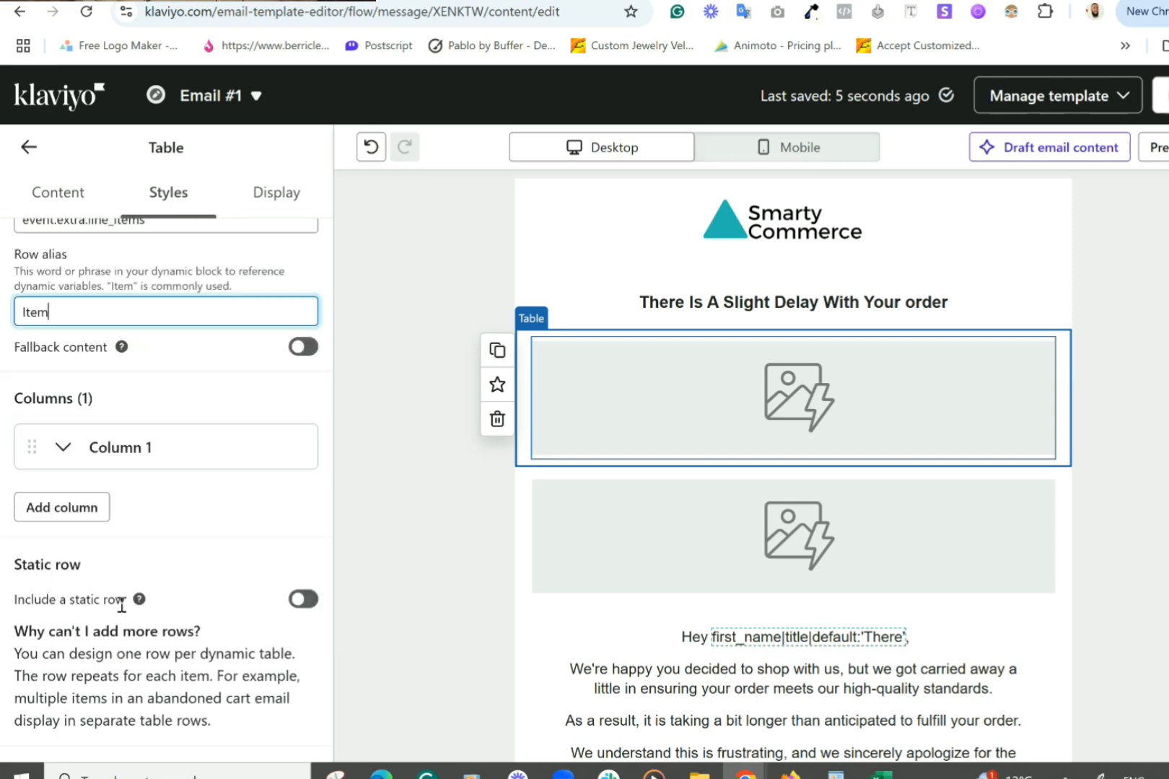
scroll(97, 598, down, 5)
scroll(169, 602, up, 10)
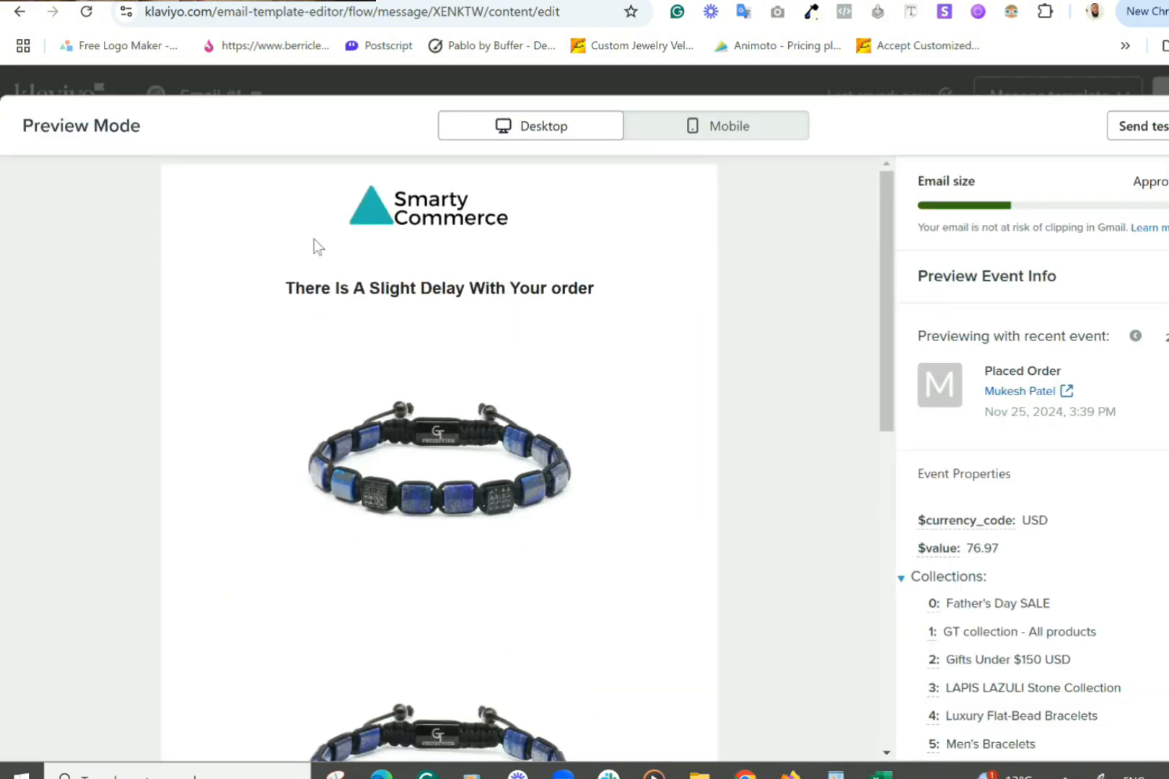
Step: Scroll through the preview to confirm the bracelet image renders in both tables
scroll(312, 173, down, 3)
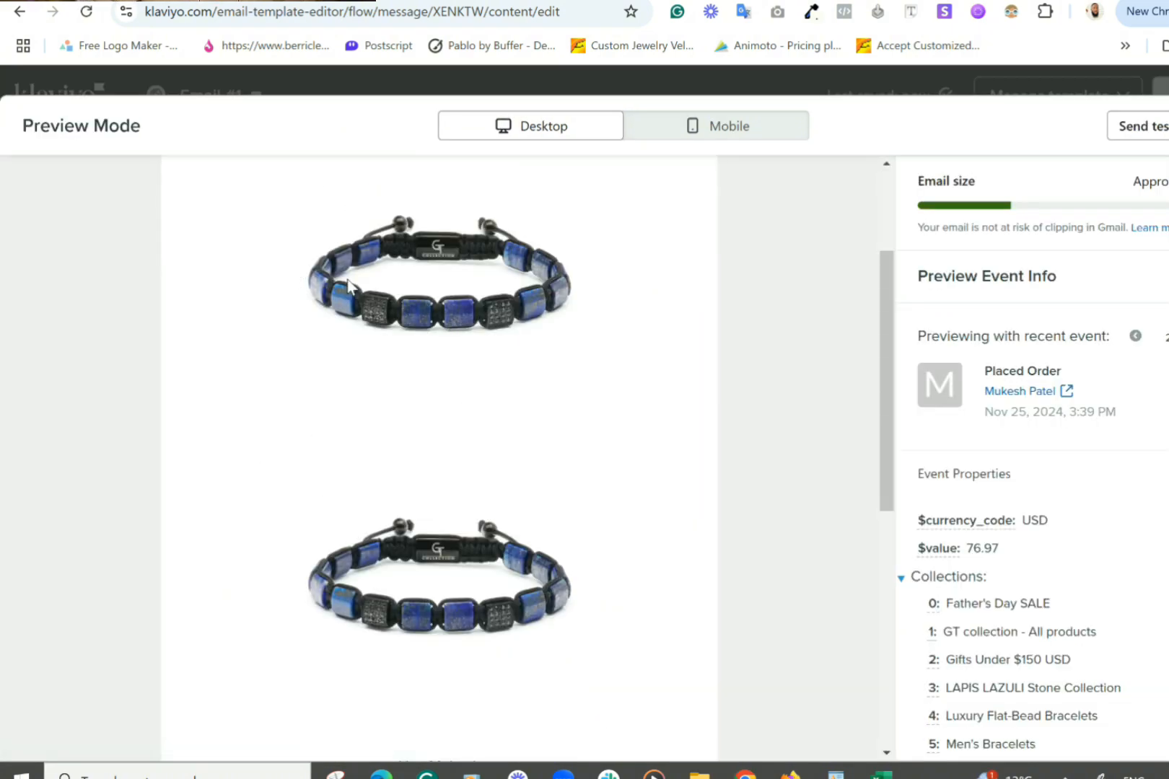
scroll(434, 528, down, 5)
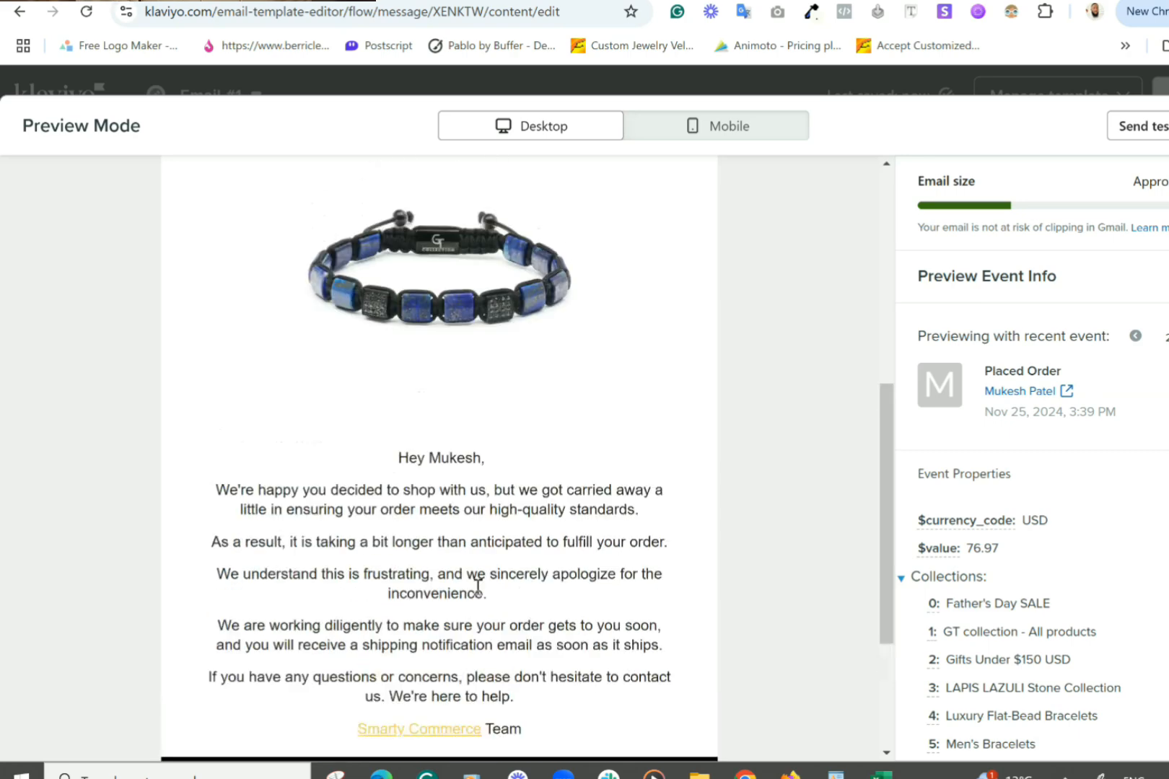
scroll(479, 596, up, 6)
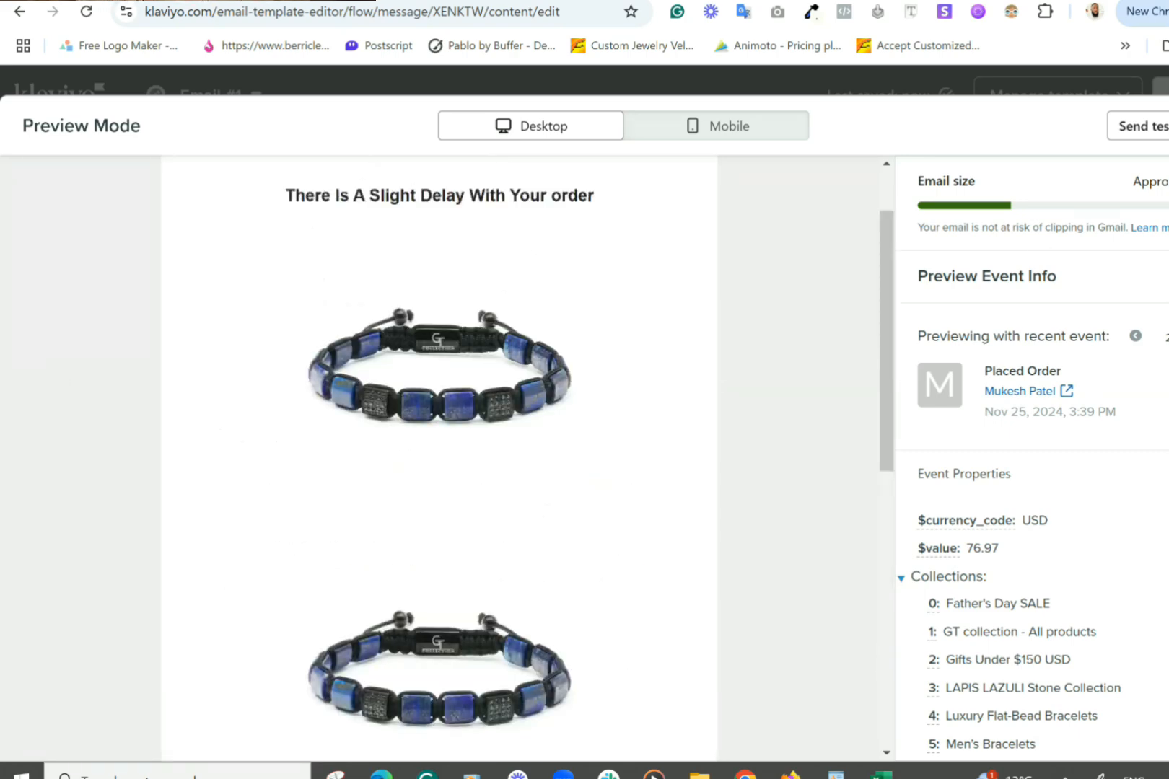
Step: Exit the preview and delete the duplicate upper Table block
click(1168, 125)
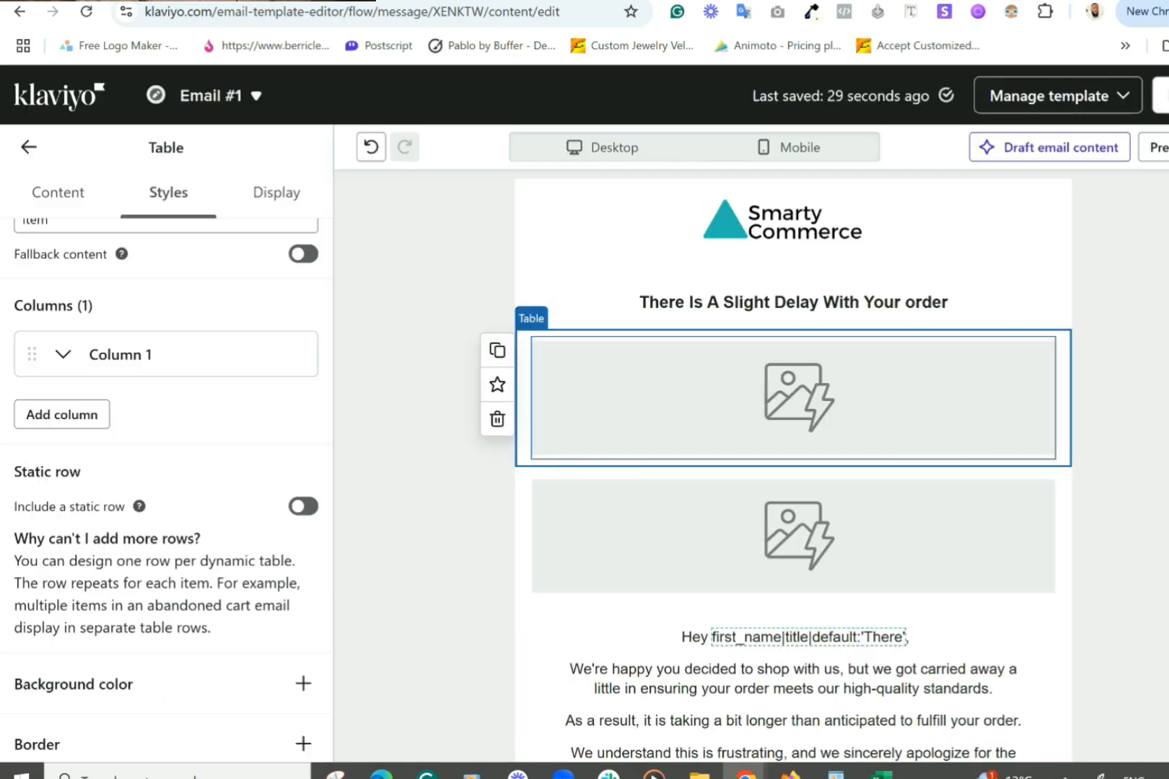
click(497, 421)
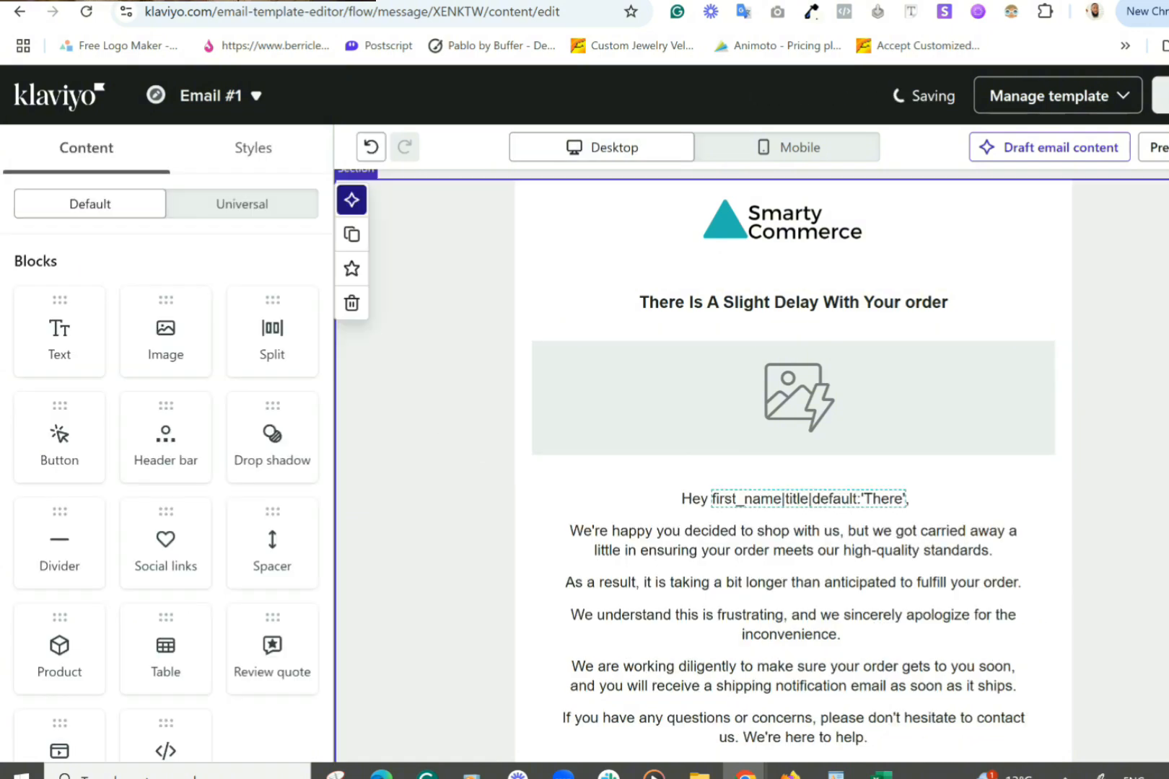